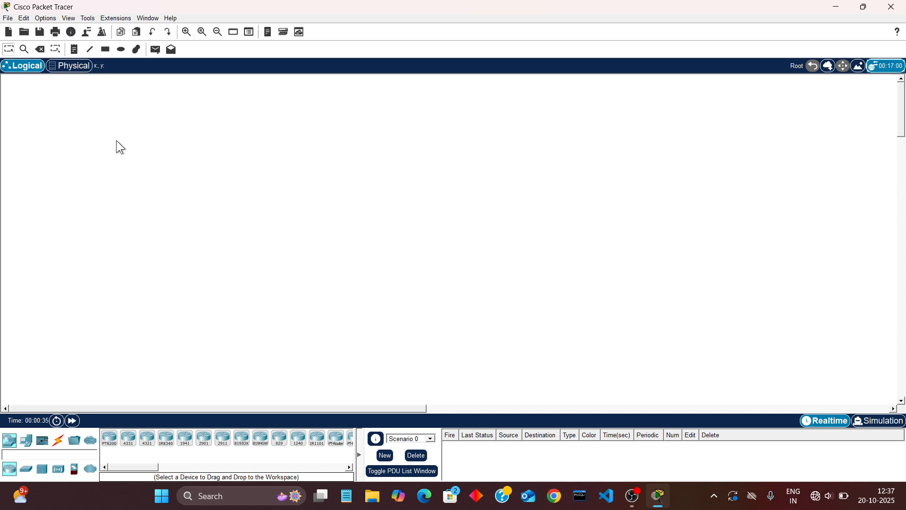
{"action": "key", "text": "p"}
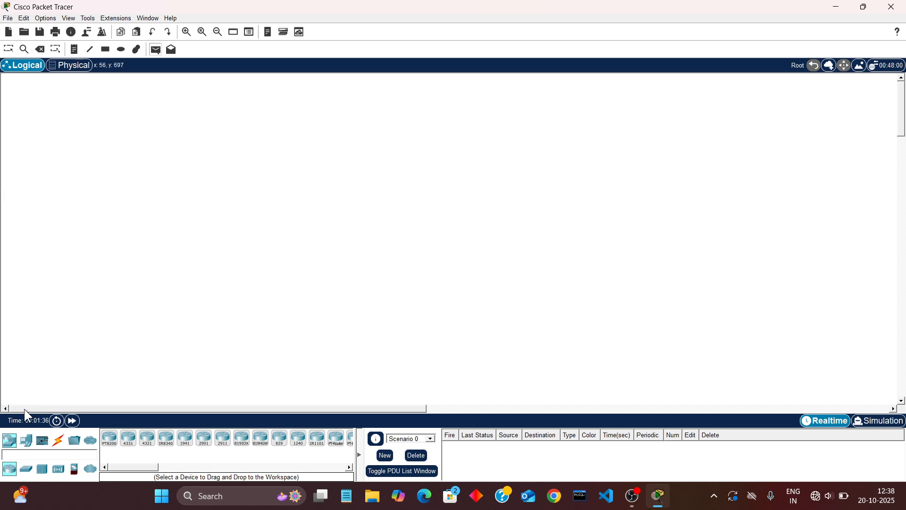
{"action": "left_click", "coordinate": [38, 45]}
{"action": "left_click", "coordinate": [6, 50]}
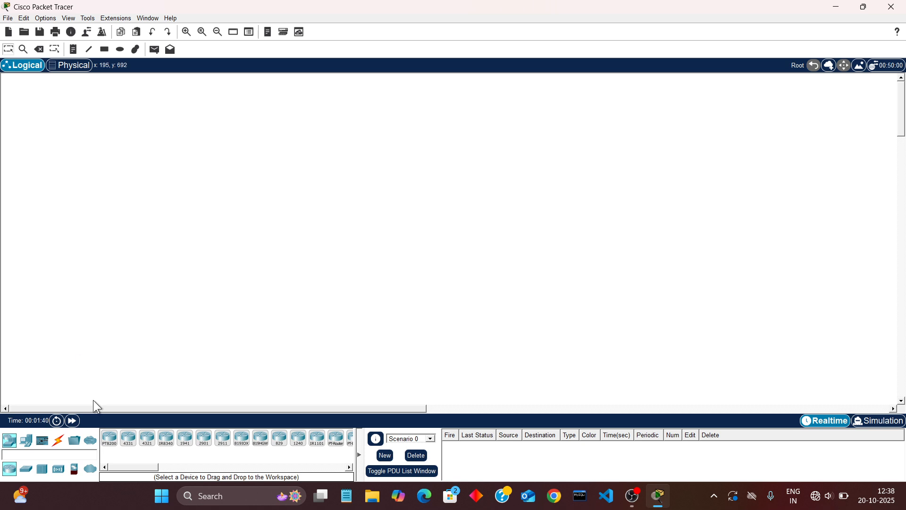
Place a wireless AccessPoint-PT in the upper-middle part of the logical workspace
{"action": "left_click", "coordinate": [58, 469]}
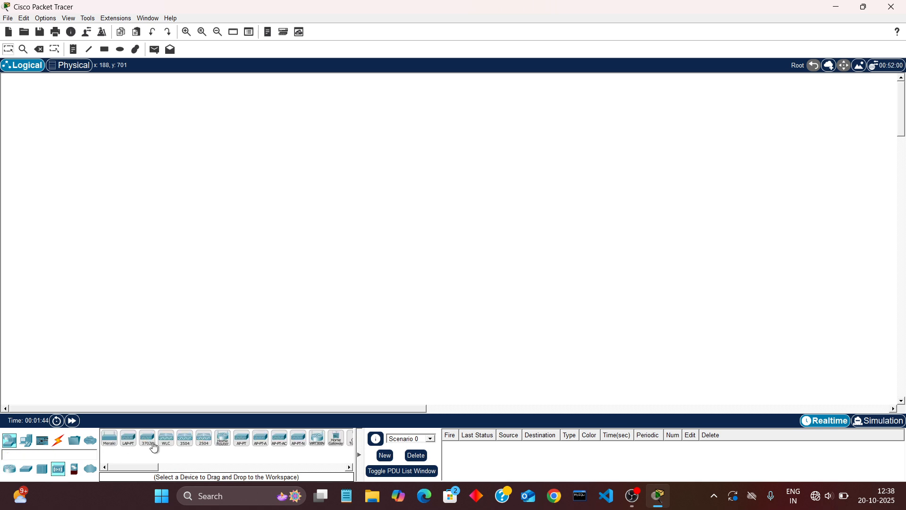
{"action": "left_click", "coordinate": [242, 439]}
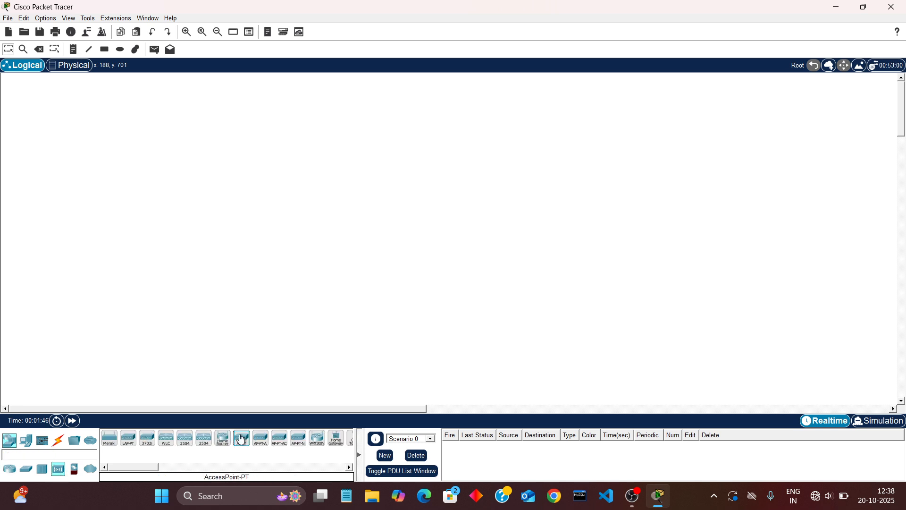
{"action": "left_click", "coordinate": [247, 217]}
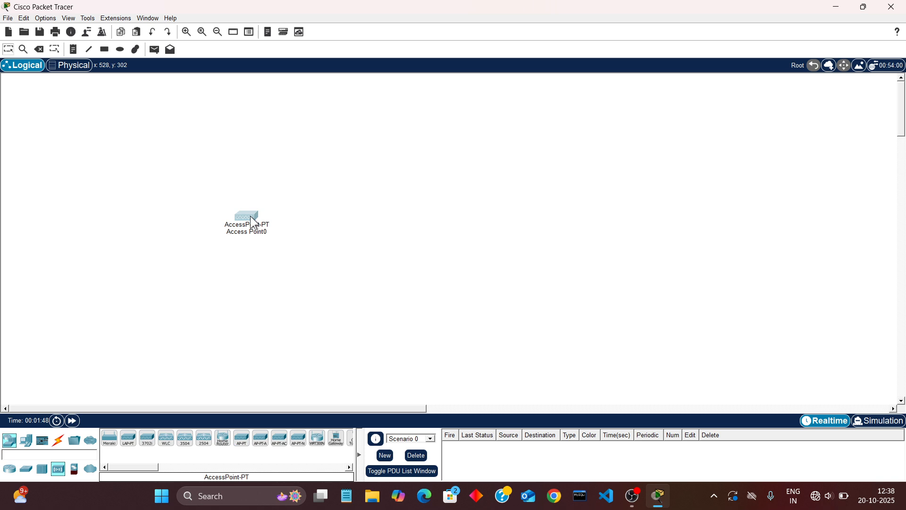
{"action": "left_click_drag", "start_coordinate": [254, 222], "coordinate": [196, 185]}
{"action": "left_click", "coordinate": [196, 185]}
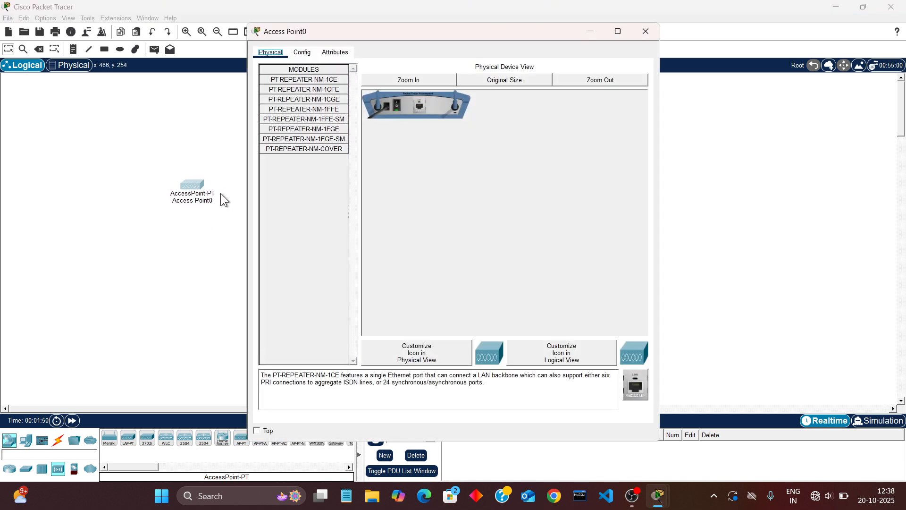
{"action": "left_click", "coordinate": [647, 31]}
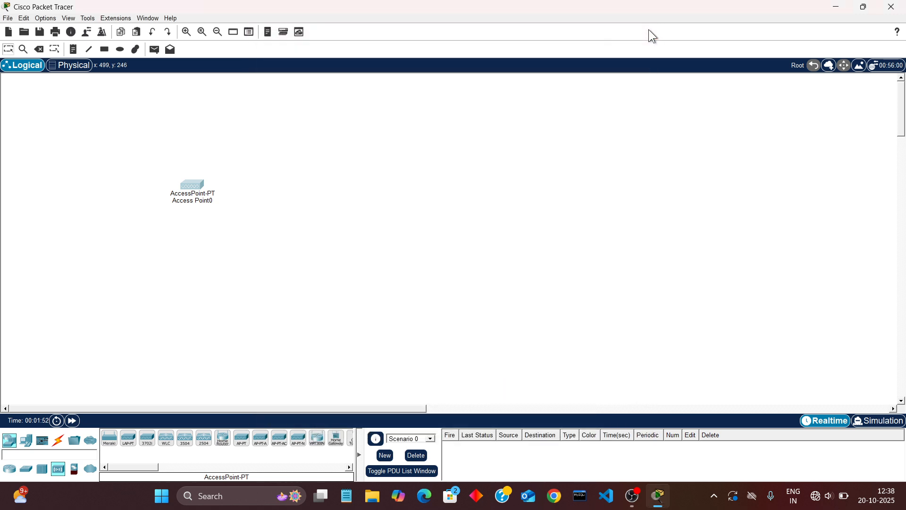
Add a PC-PT, a Laptop-PT and a SMARTPHONE-PT around the access point in the logical workspace
{"action": "left_click", "coordinate": [25, 439]}
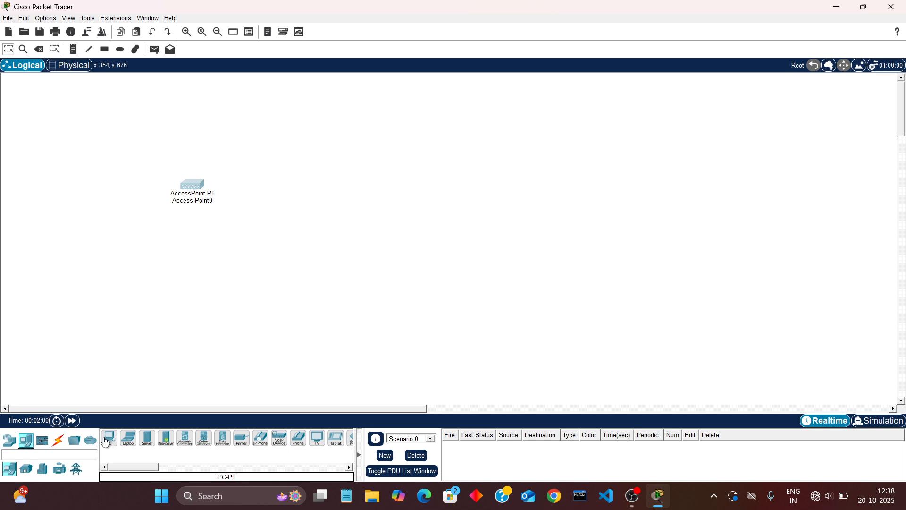
{"action": "left_click_drag", "start_coordinate": [110, 442], "coordinate": [92, 379]}
{"action": "left_click_drag", "start_coordinate": [81, 322], "coordinate": [80, 322]}
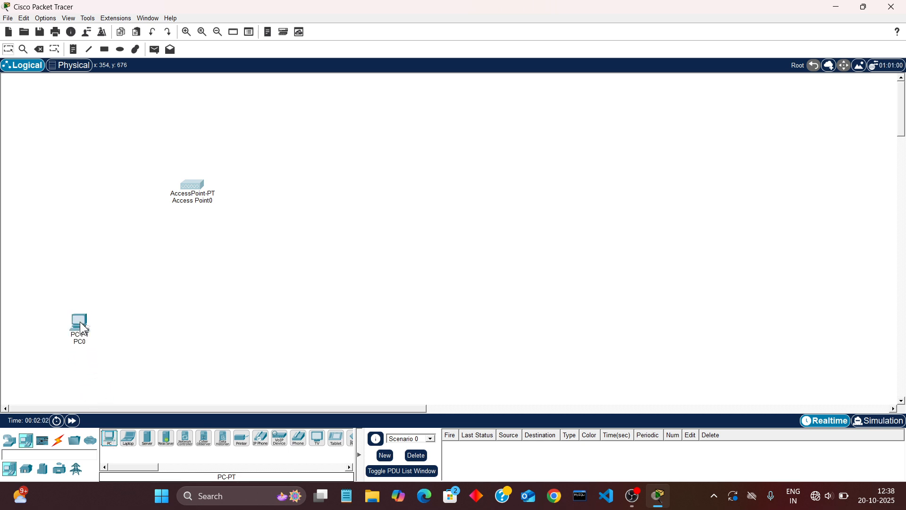
{"action": "left_click_drag", "start_coordinate": [129, 438], "coordinate": [194, 348]}
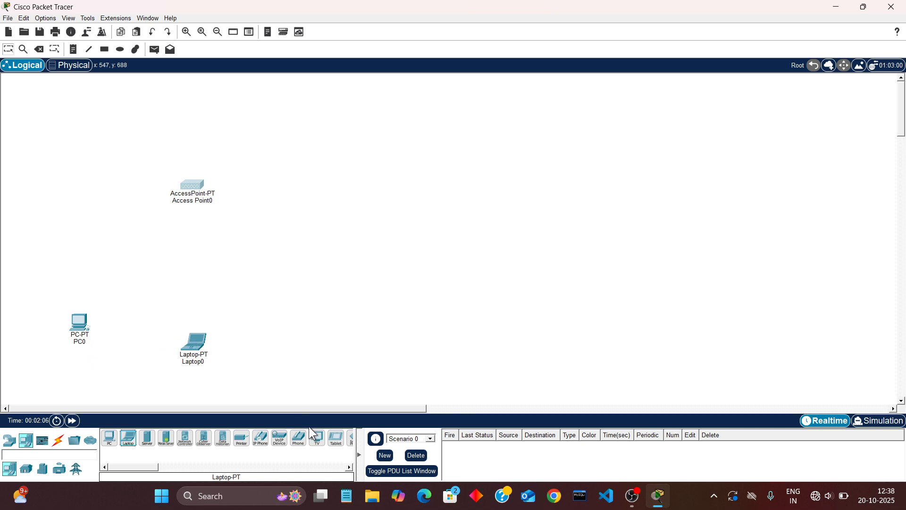
{"action": "scroll", "coordinate": [313, 440], "scroll_direction": "down", "scroll_amount": 3}
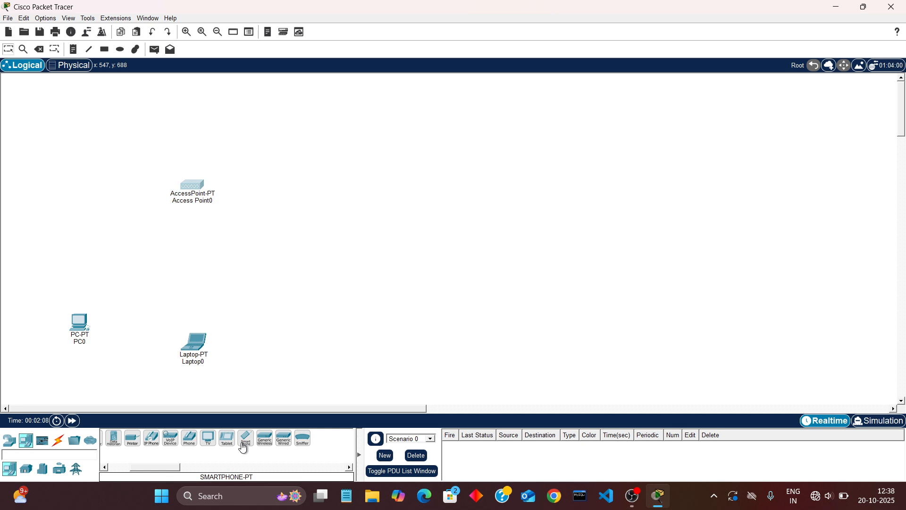
{"action": "left_click_drag", "start_coordinate": [246, 442], "coordinate": [332, 263]}
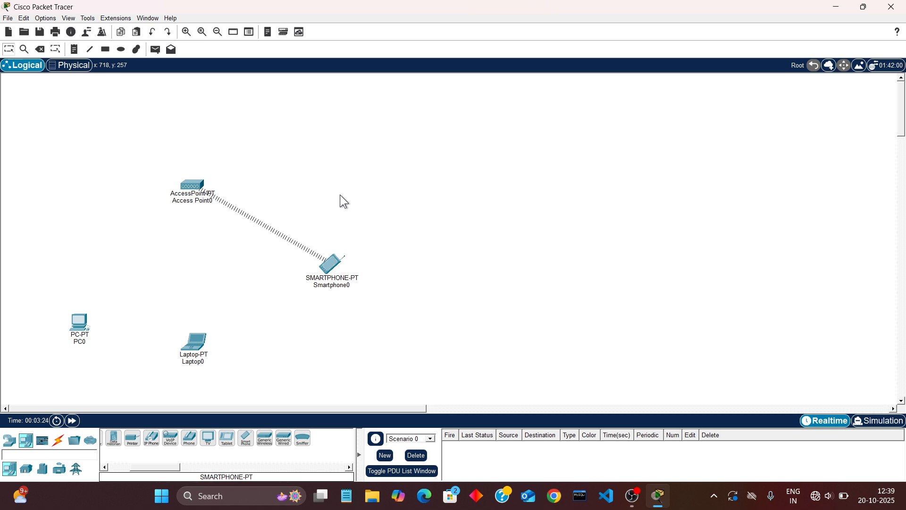
Set the SSID of Access Point0's Port 1 to access
{"action": "left_click", "coordinate": [194, 187]}
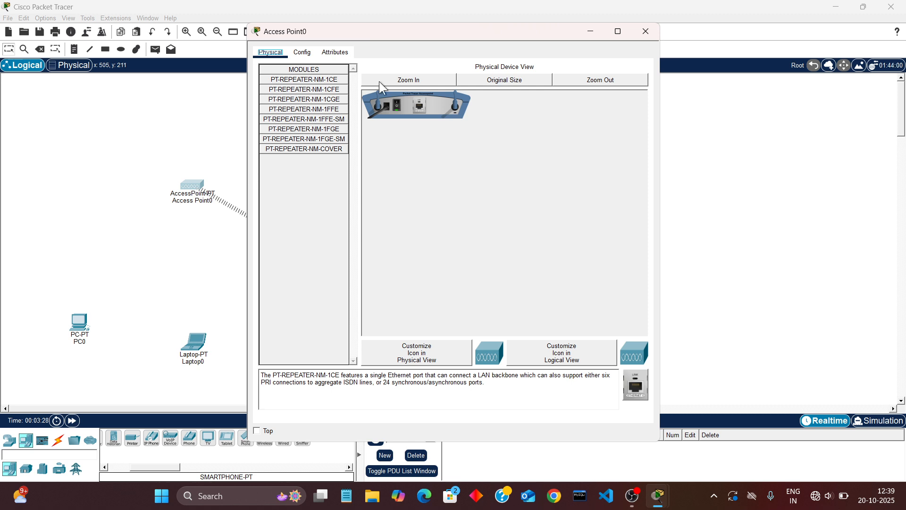
{"action": "left_click", "coordinate": [305, 56]}
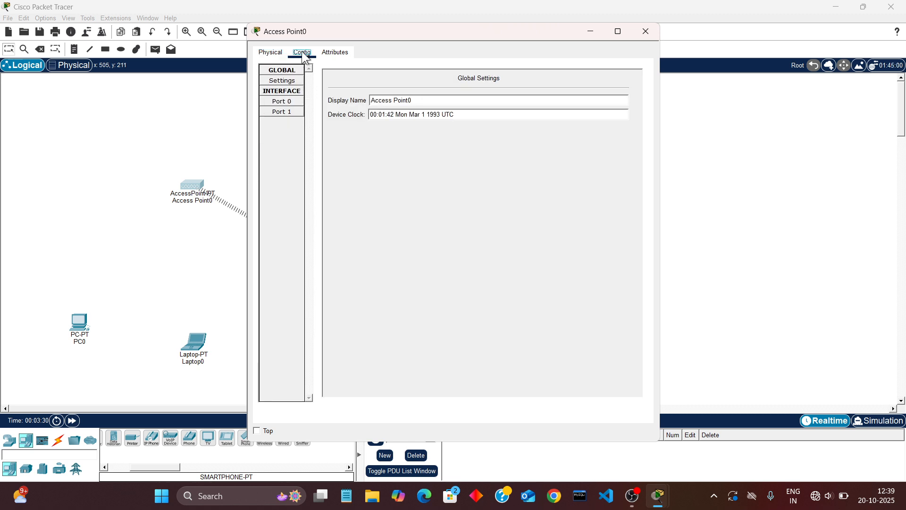
{"action": "left_click", "coordinate": [287, 112]}
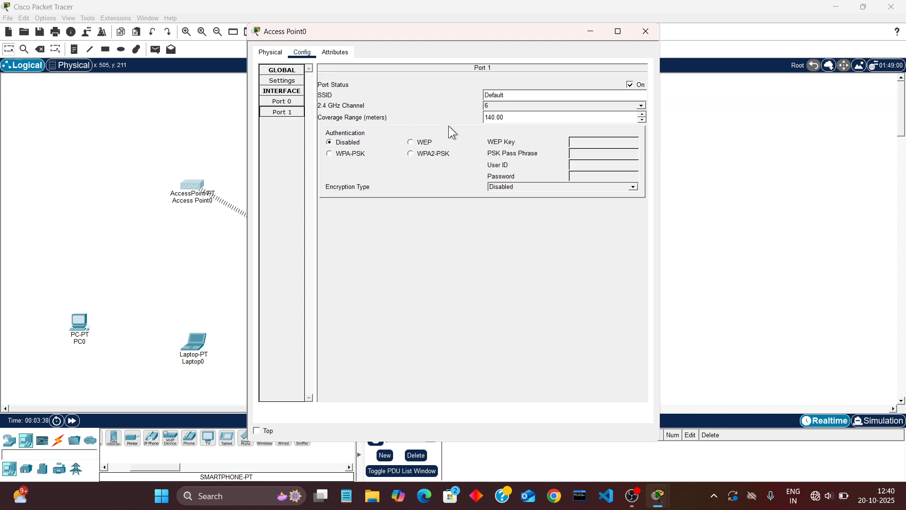
{"action": "left_click", "coordinate": [522, 93]}
{"action": "key", "text": "BackSpace"}
{"action": "key", "text": "BackSpace"}
{"action": "key", "text": "BackSpace"}
{"action": "key", "text": "BackSpace"}
{"action": "key", "text": "BackSpace"}
{"action": "key", "text": "BackSpace"}
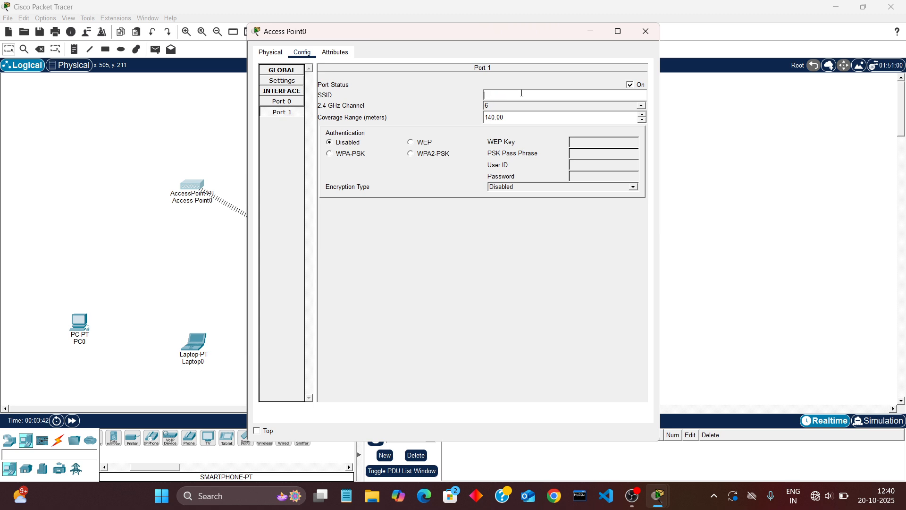
{"action": "type", "text": "acceess"}
{"action": "key", "text": "BackSpace"}
{"action": "key", "text": "BackSpace"}
{"action": "key", "text": "BackSpace"}
{"action": "type", "text": "ess"}
Secure the access point's Port 1 with WPA2-PSK authentication, enter the PSK pass phrase, and close its configuration
{"action": "left_click", "coordinate": [430, 154]}
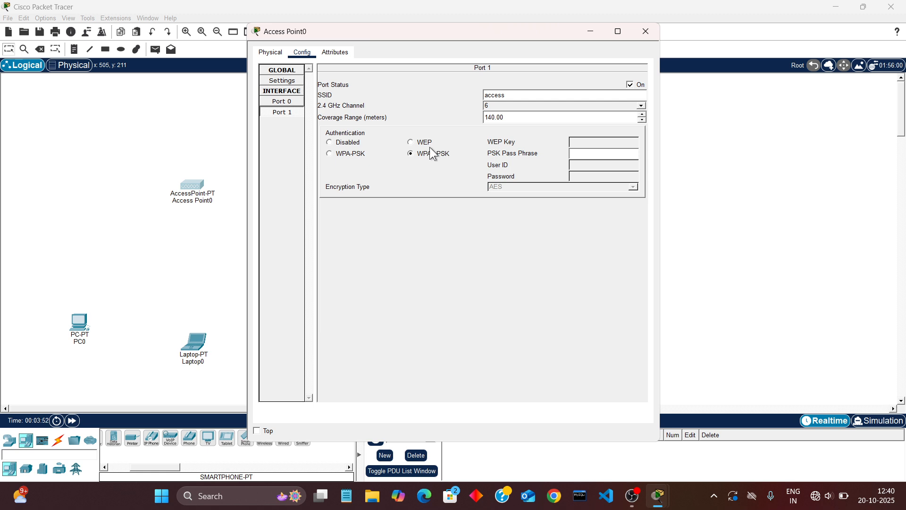
{"action": "left_click", "coordinate": [579, 156]}
{"action": "type", "text": "123456789"}
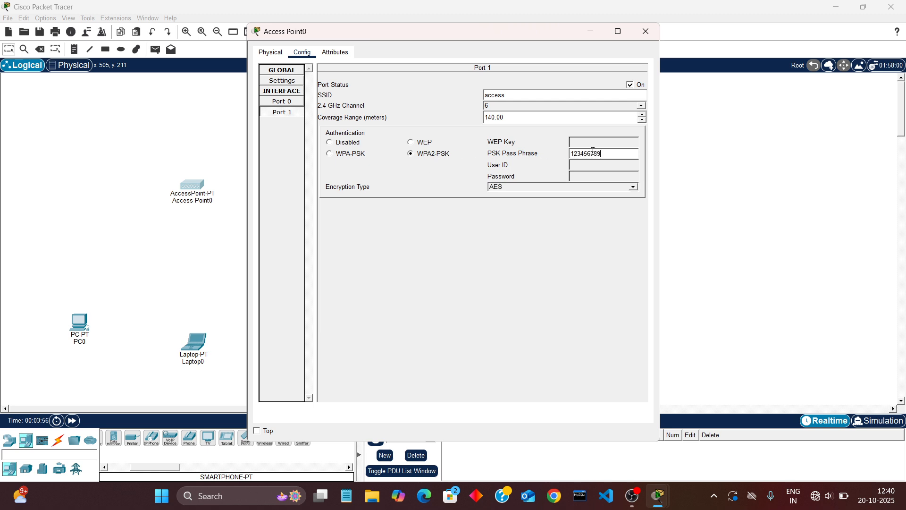
{"action": "left_click", "coordinate": [651, 31]}
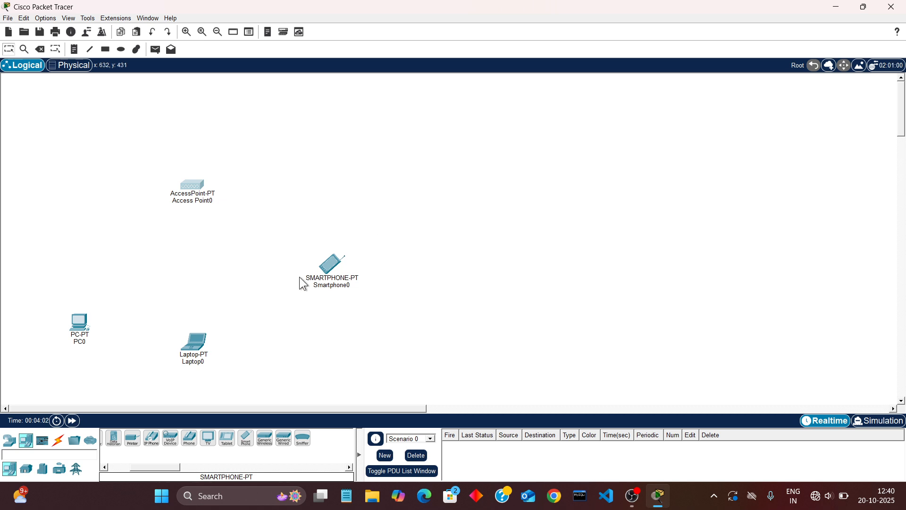
{"action": "key", "text": "p"}
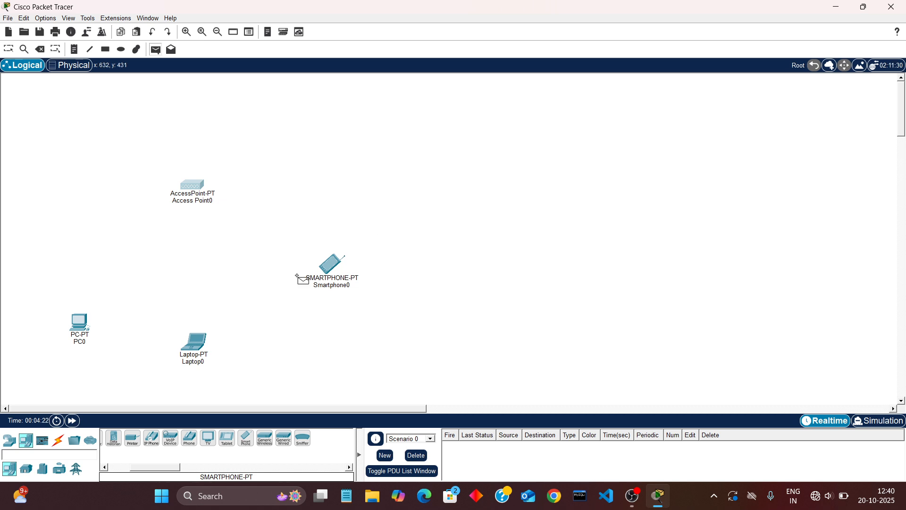
{"action": "key", "text": "Escape"}
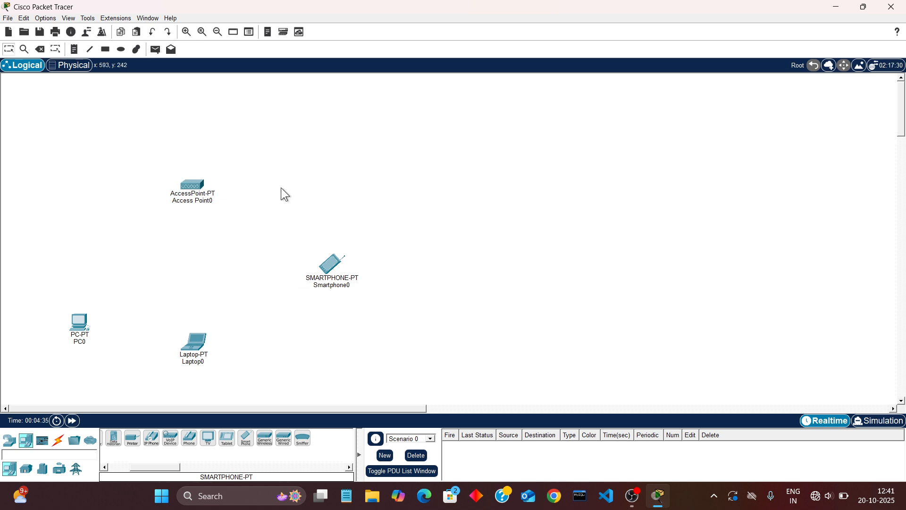
Power off PC0, replace its wired network card with the WMP300N wireless module, and power it back on
{"action": "left_click", "coordinate": [81, 324]}
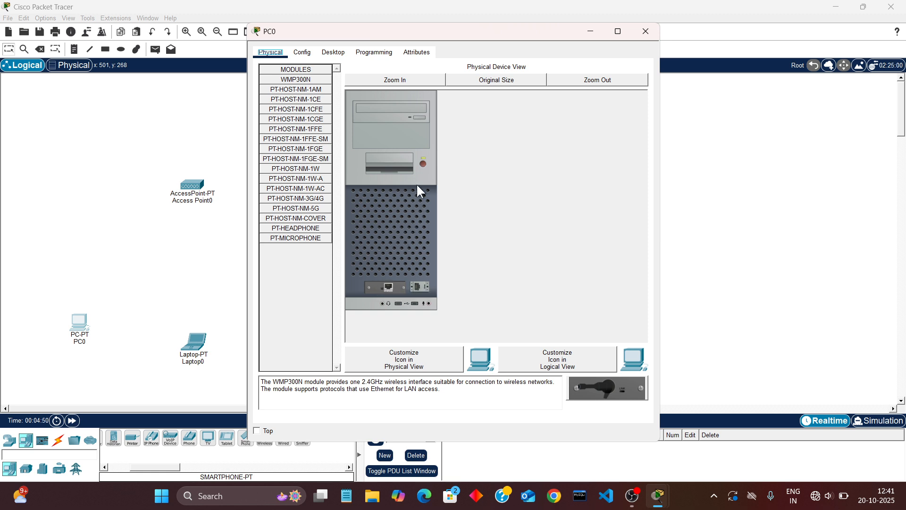
{"action": "left_click", "coordinate": [424, 165]}
{"action": "left_click_drag", "start_coordinate": [381, 287], "coordinate": [293, 275]}
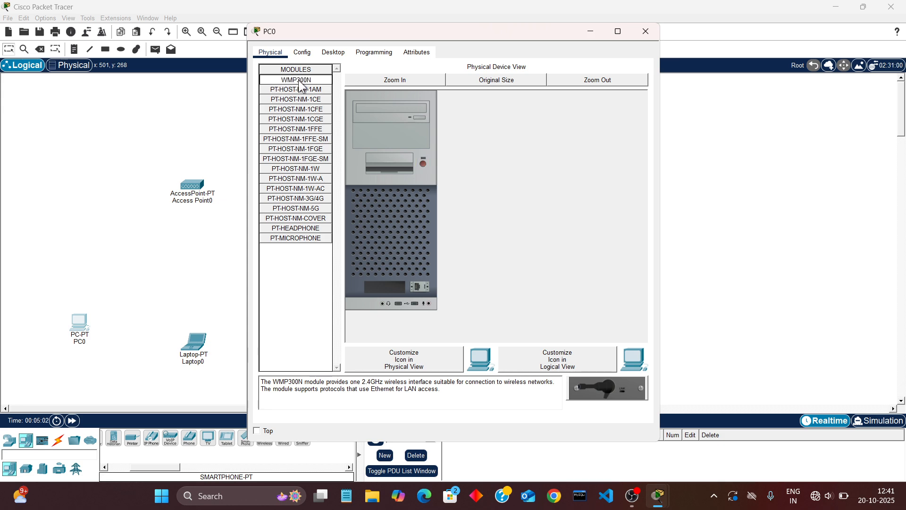
{"action": "left_click_drag", "start_coordinate": [295, 84], "coordinate": [387, 287]}
{"action": "left_click", "coordinate": [422, 163]}
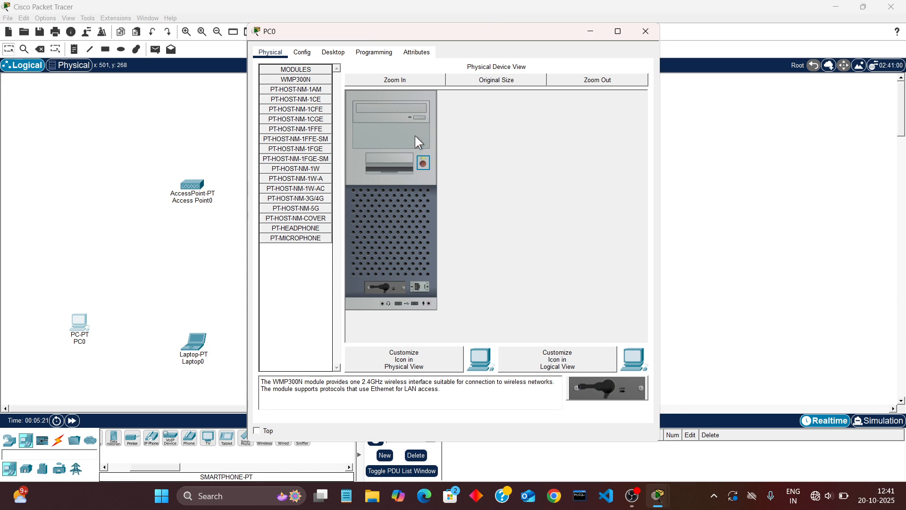
Open PC0's PC Wireless utility and list the wireless networks available for connection
{"action": "left_click", "coordinate": [336, 53]}
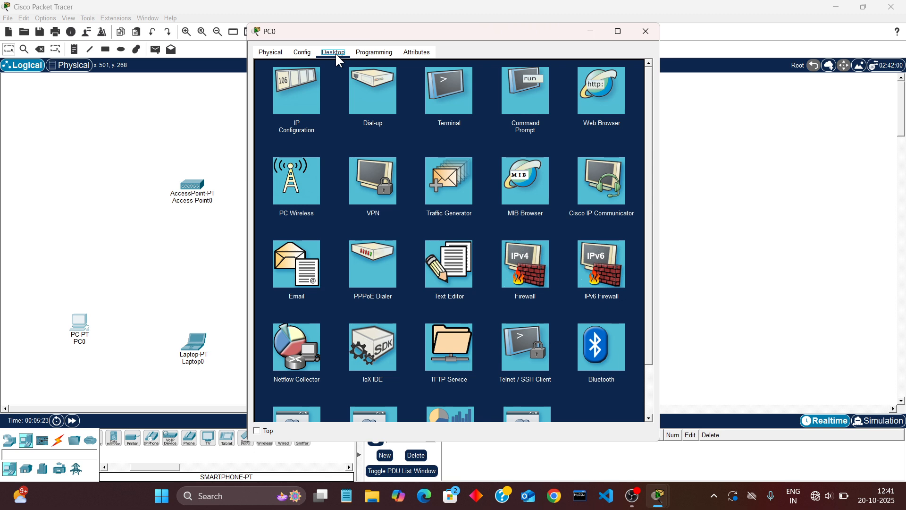
{"action": "left_click", "coordinate": [299, 193]}
{"action": "left_click", "coordinate": [298, 193]}
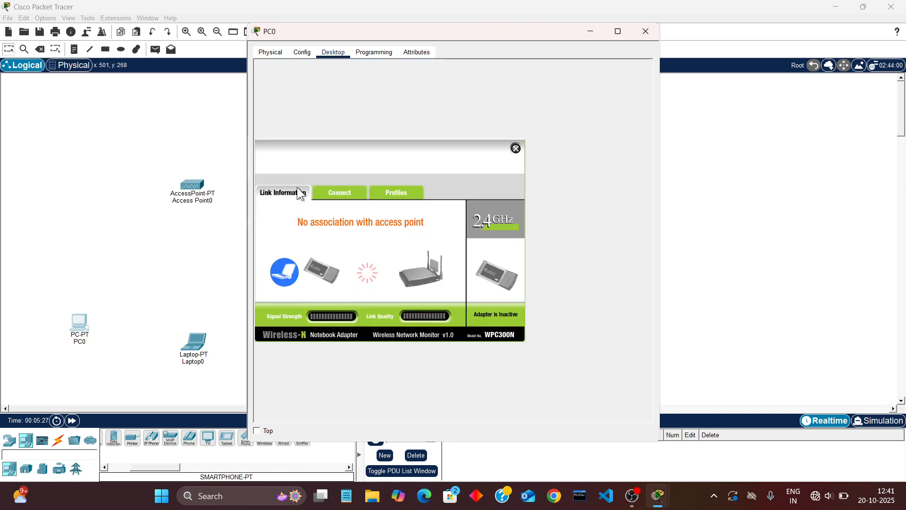
{"action": "left_click", "coordinate": [346, 194]}
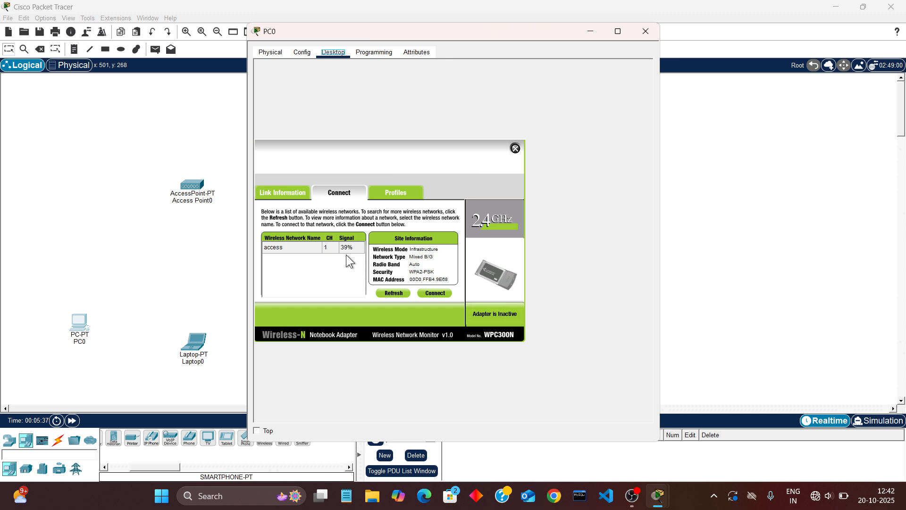
In the physical workspace, open Home City's Corporate Office and move PC0, Laptop0 and Smartphone0 into the Main Wiring Closet through the Physical Locations list
{"action": "left_click", "coordinate": [77, 73]}
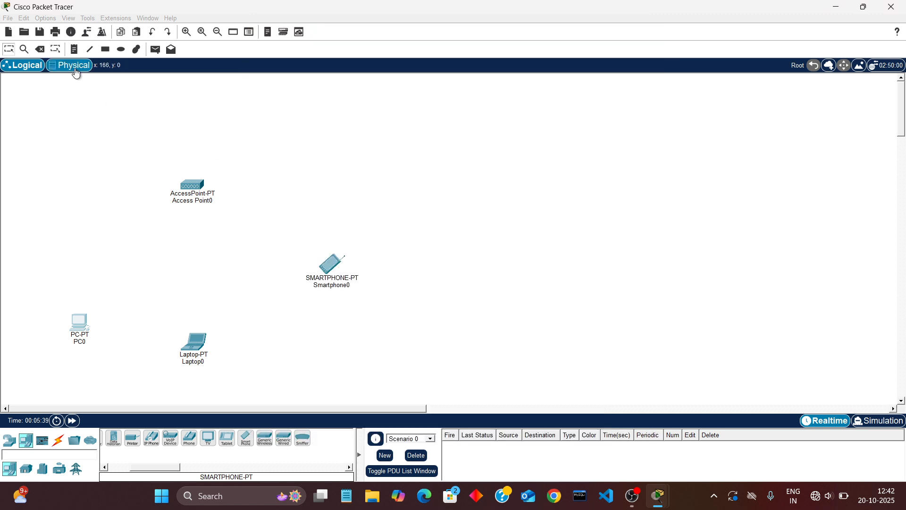
{"action": "left_click", "coordinate": [74, 66]}
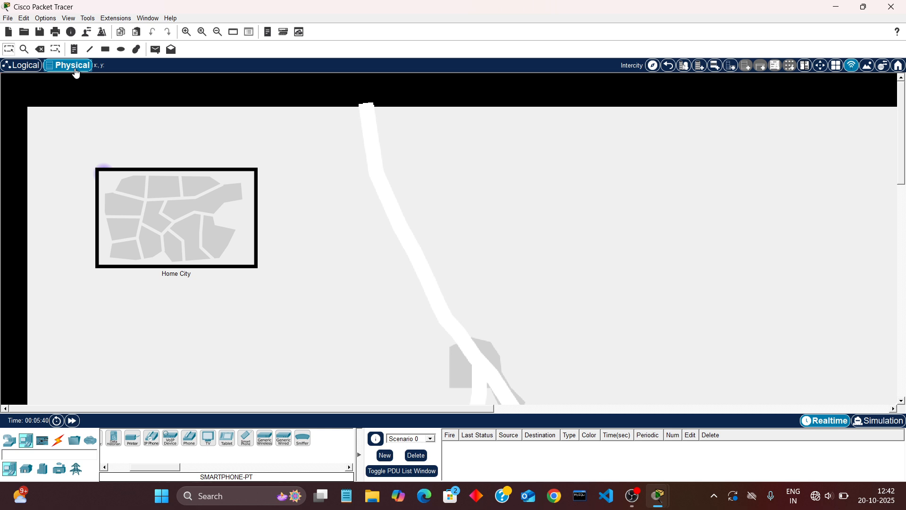
{"action": "left_click", "coordinate": [185, 228]}
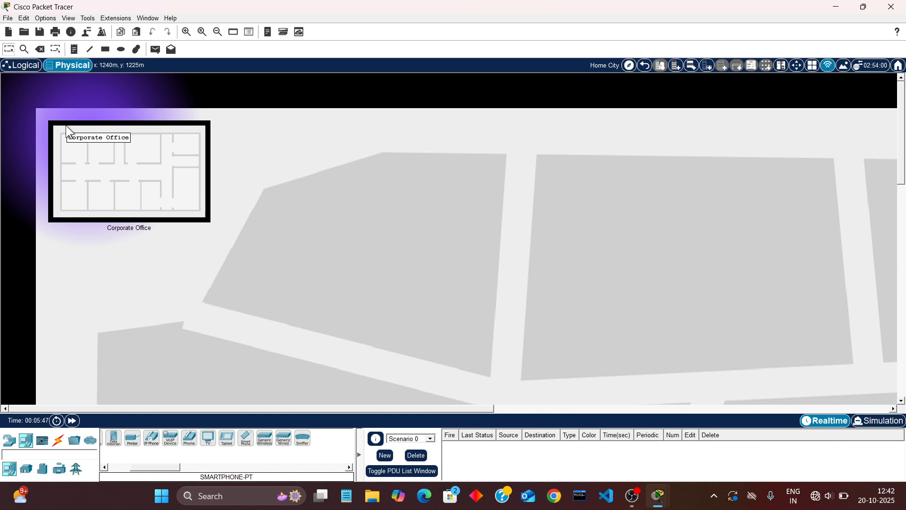
{"action": "left_click", "coordinate": [98, 166]}
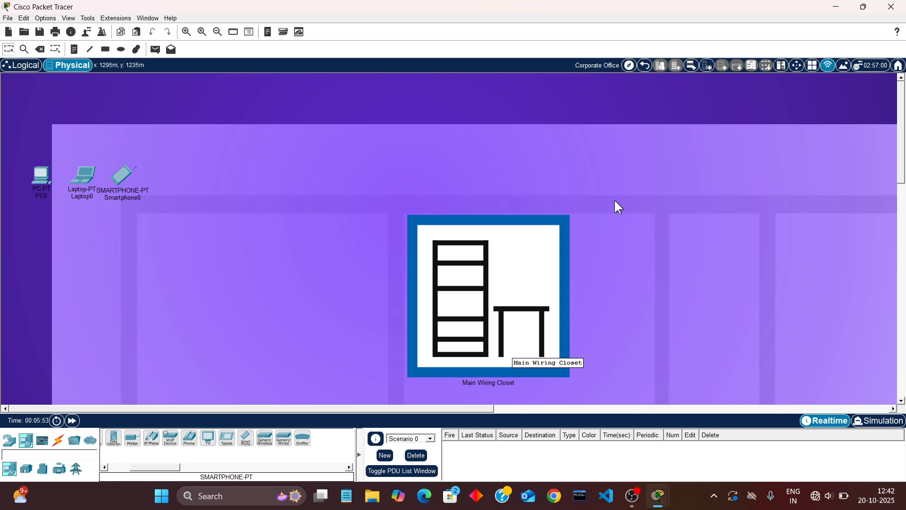
{"action": "left_click", "coordinate": [629, 66]}
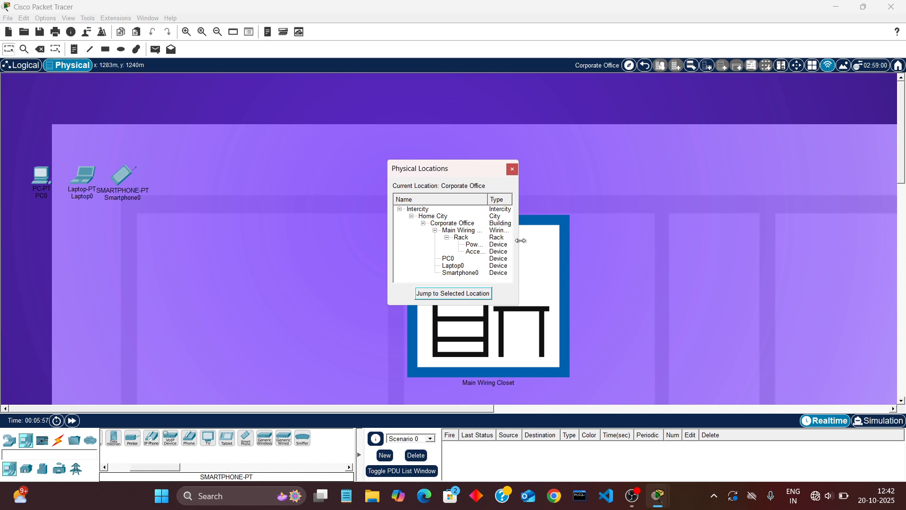
{"action": "left_click_drag", "start_coordinate": [521, 241], "coordinate": [610, 240]}
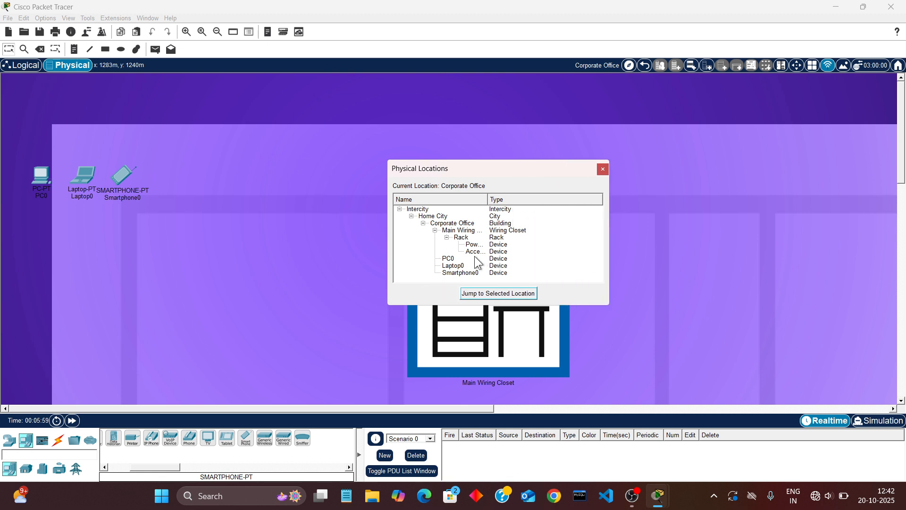
{"action": "left_click_drag", "start_coordinate": [462, 258], "coordinate": [471, 239]}
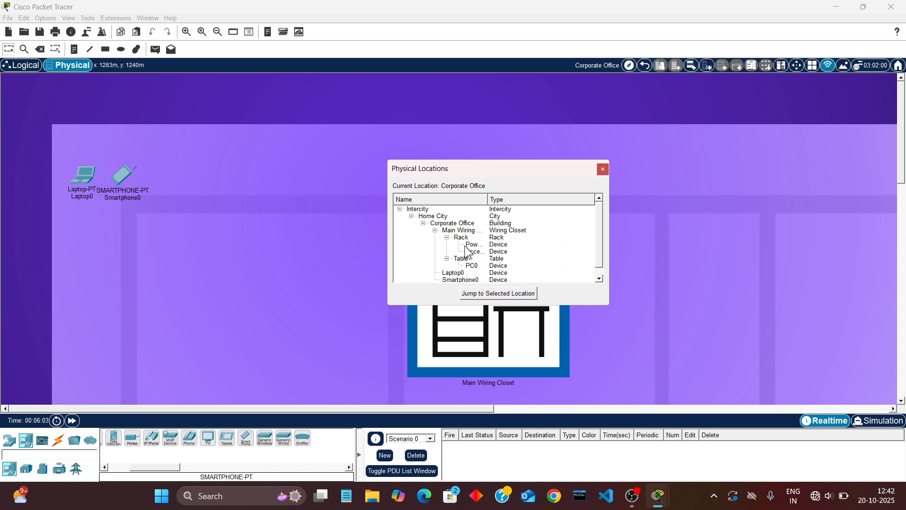
{"action": "left_click_drag", "start_coordinate": [459, 273], "coordinate": [460, 234]}
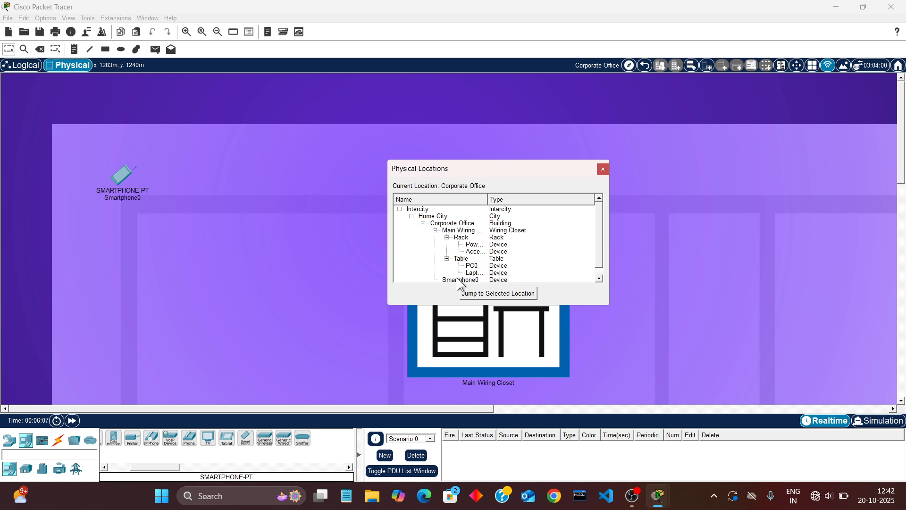
{"action": "left_click_drag", "start_coordinate": [457, 283], "coordinate": [456, 236]}
{"action": "scroll", "coordinate": [488, 253], "scroll_direction": "down", "scroll_amount": 1}
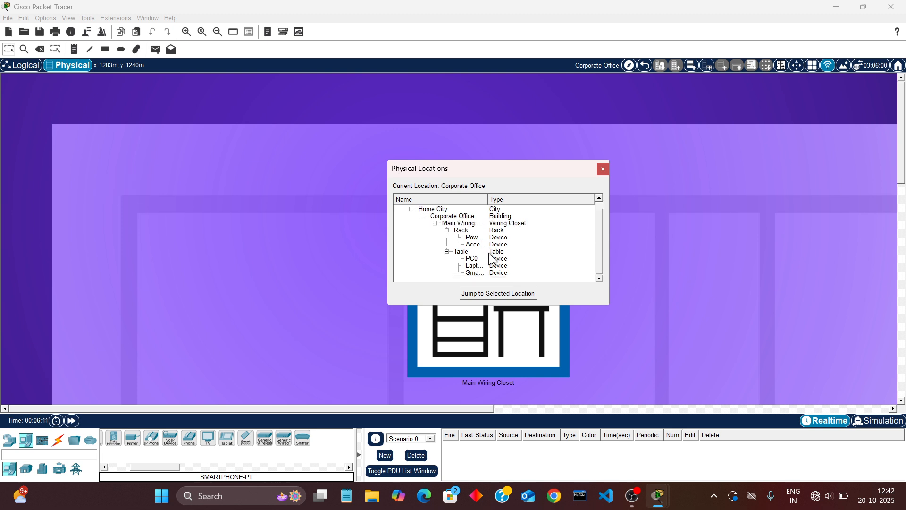
{"action": "left_click", "coordinate": [602, 169]}
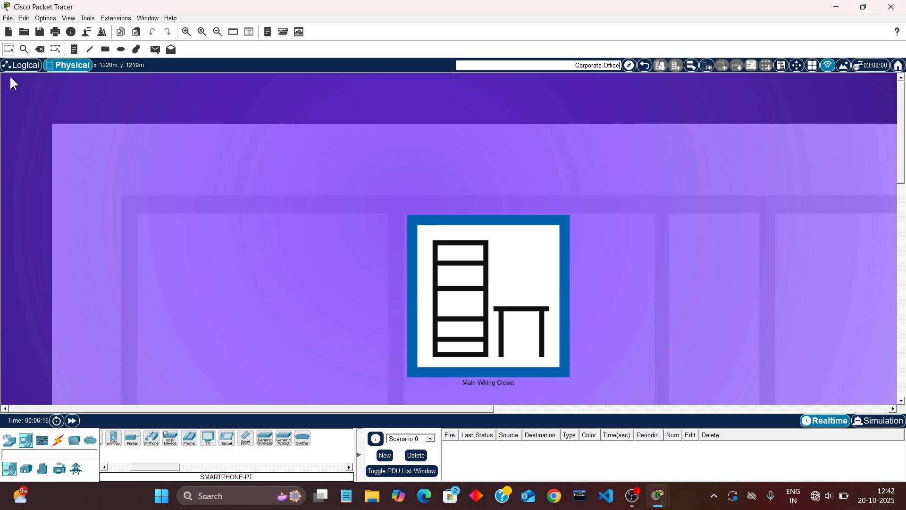
Back in the logical workspace, refresh PC0's wireless networks and connect to access with WPA2-Personal security, entering the pre-shared key
{"action": "left_click", "coordinate": [27, 66]}
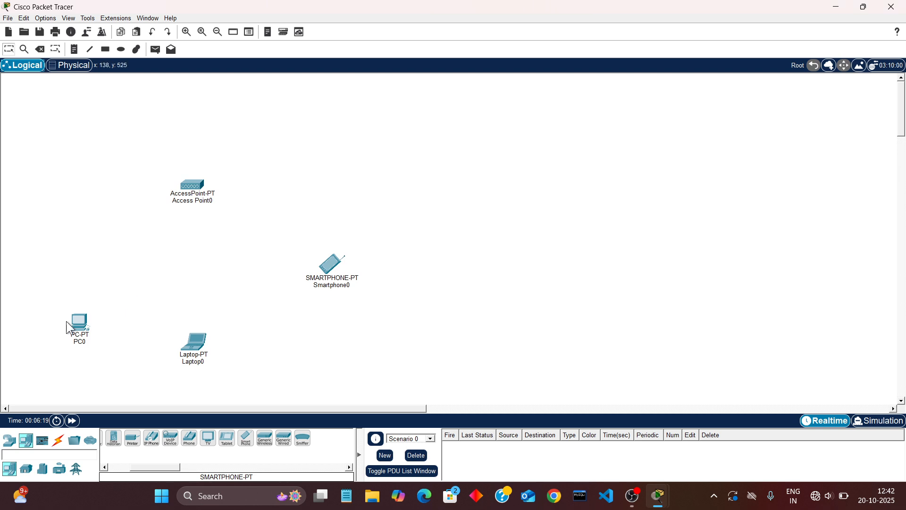
{"action": "left_click", "coordinate": [81, 332]}
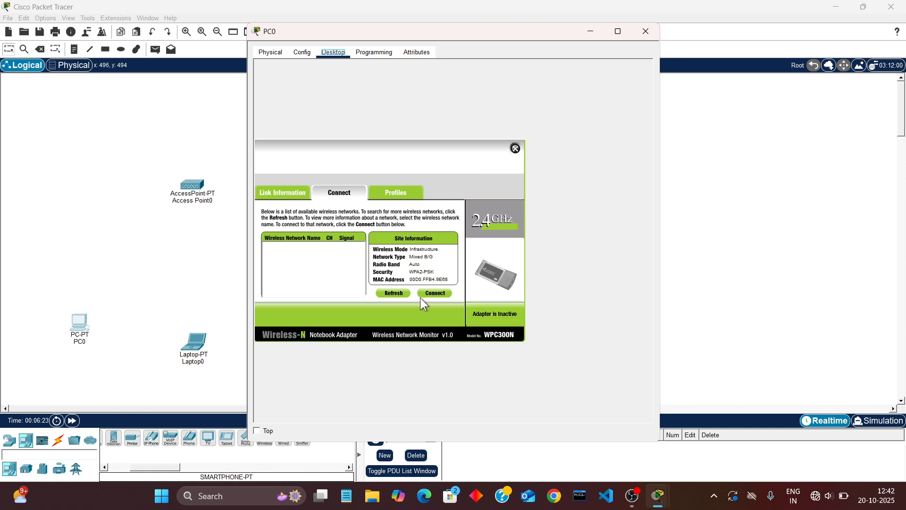
{"action": "left_click", "coordinate": [392, 294]}
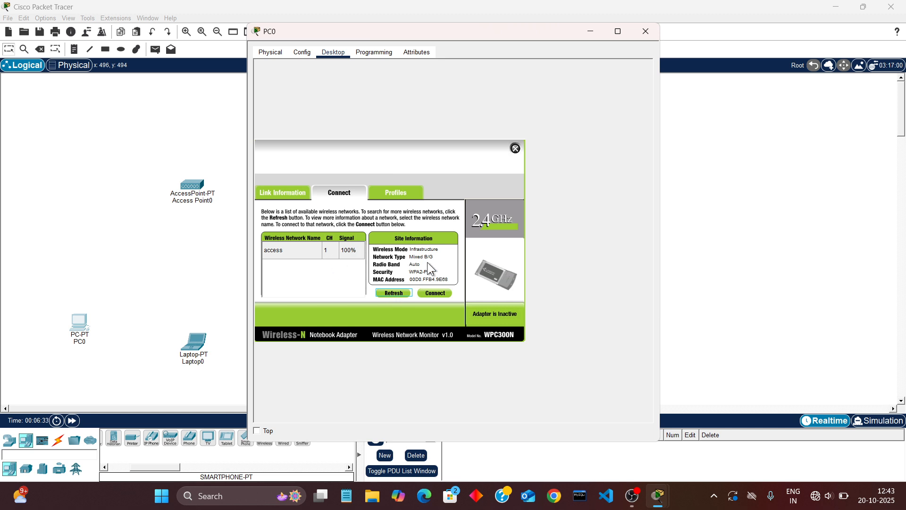
{"action": "left_click", "coordinate": [433, 294]}
{"action": "left_click", "coordinate": [349, 251]}
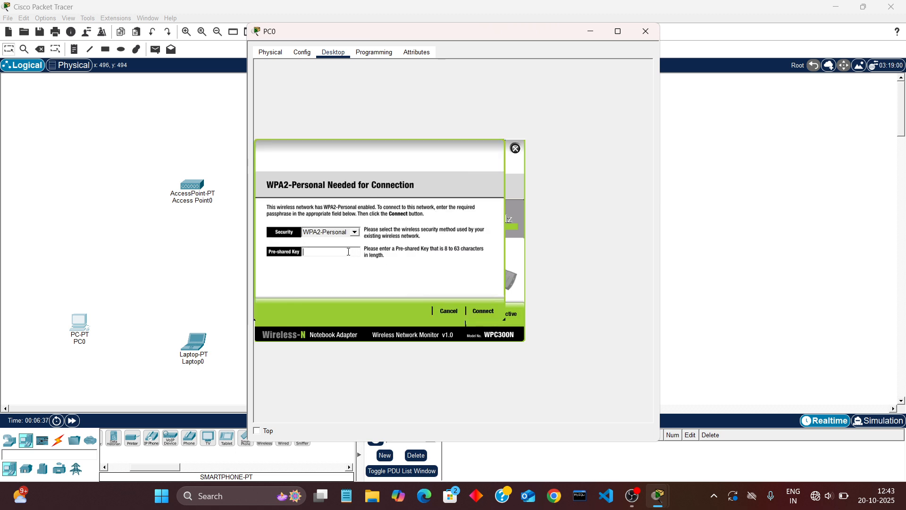
{"action": "type", "text": "123456789"}
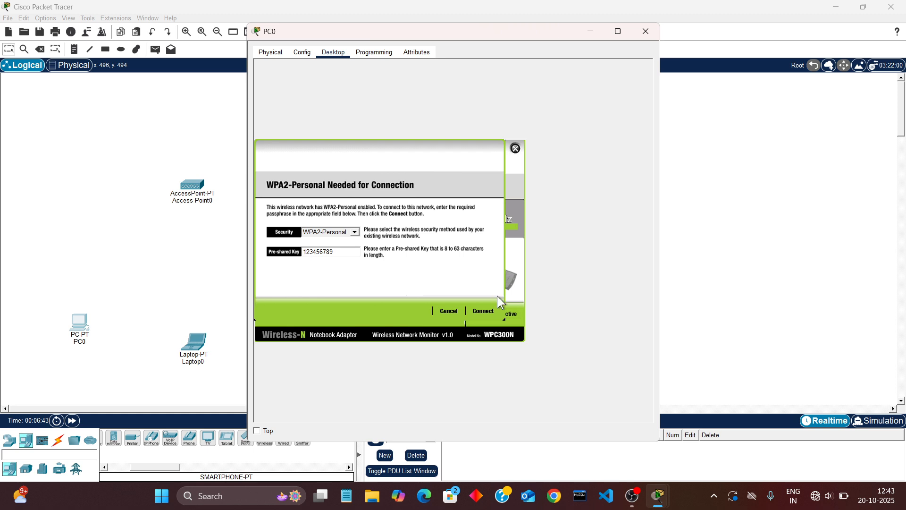
{"action": "left_click", "coordinate": [488, 313]}
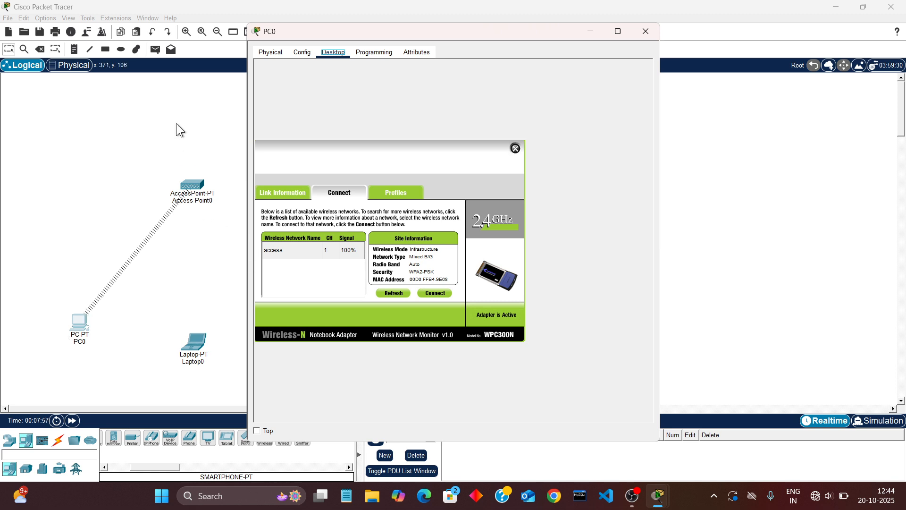
Check the SSID and authentication settings of PC0's Wireless0 interface, and close the PC0 window
{"action": "left_click", "coordinate": [309, 53]}
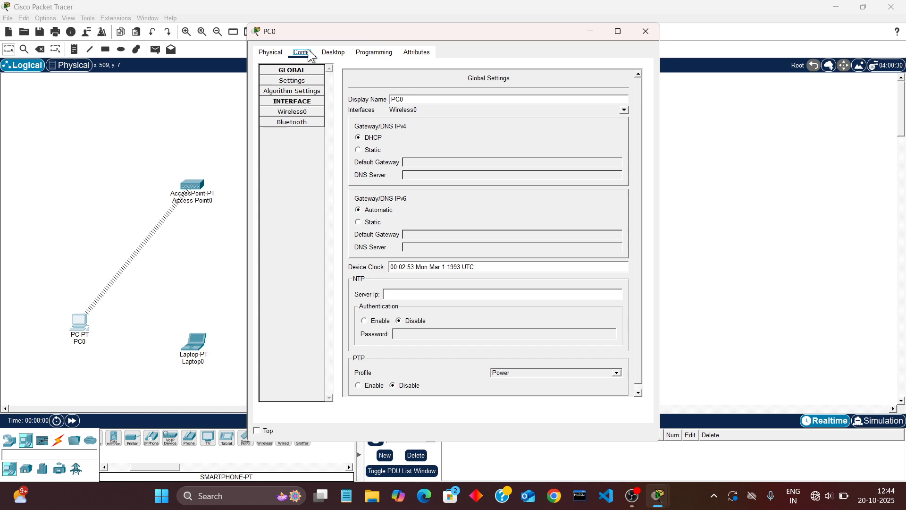
{"action": "left_click", "coordinate": [302, 114]}
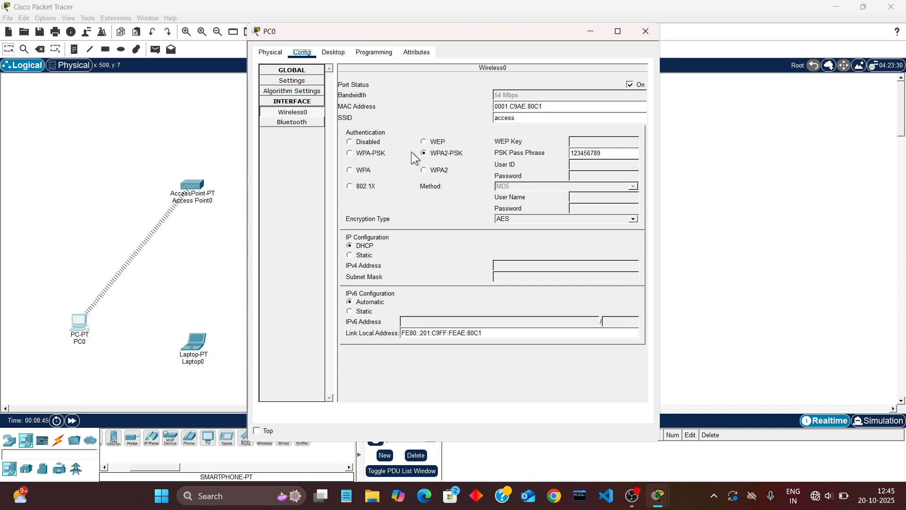
{"action": "left_click", "coordinate": [649, 31]}
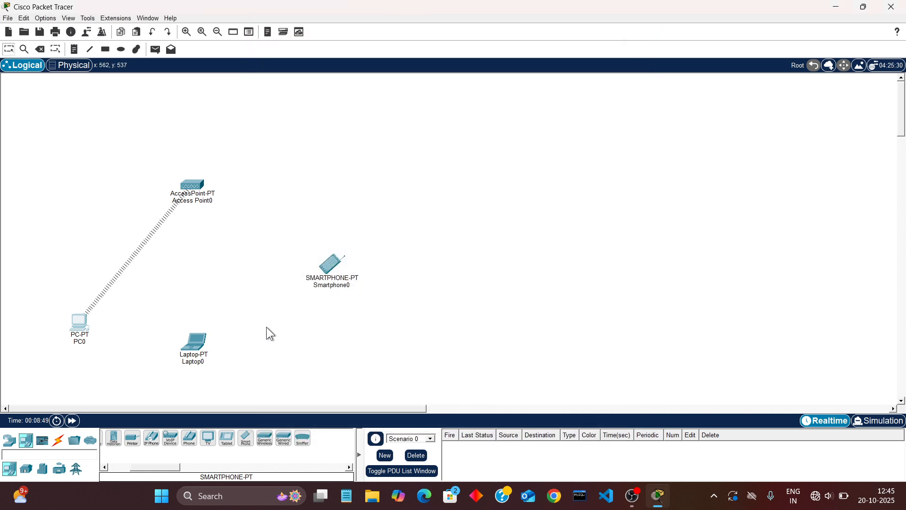
Power off Laptop0, replace its wired network card with the WPC300N wireless module, and power it back on
{"action": "left_click", "coordinate": [199, 349]}
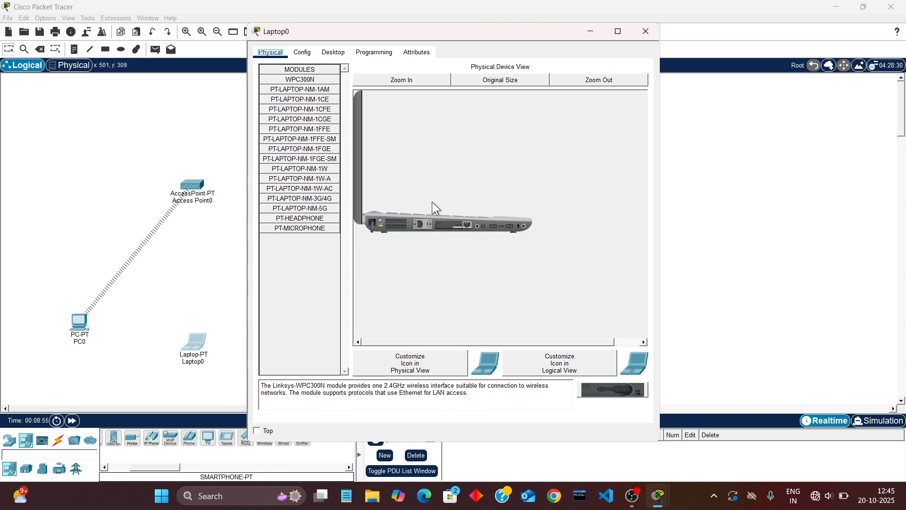
{"action": "left_click", "coordinate": [381, 221]}
{"action": "left_click_drag", "start_coordinate": [456, 225], "coordinate": [305, 258]}
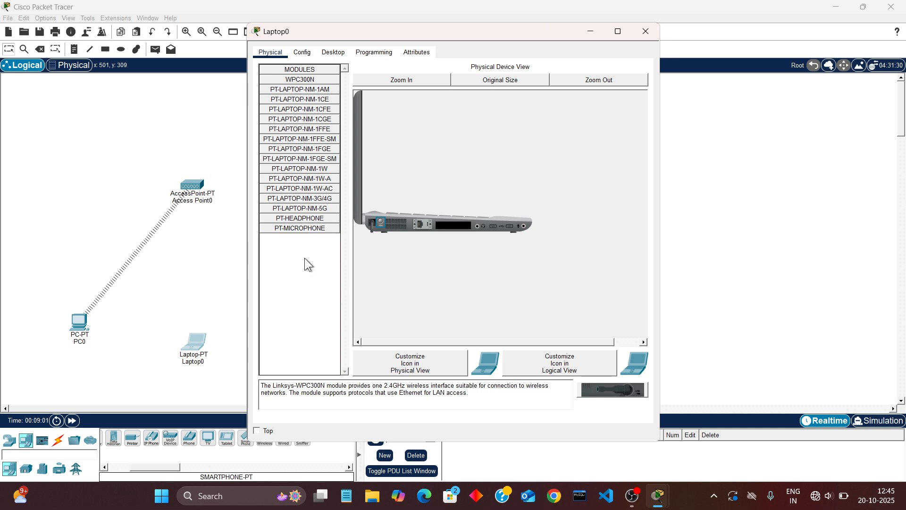
{"action": "left_click", "coordinate": [306, 80]}
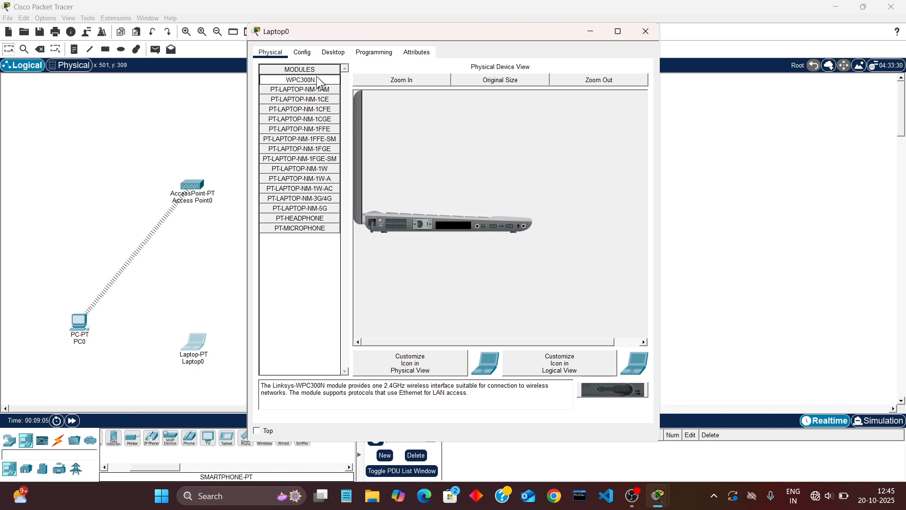
{"action": "left_click_drag", "start_coordinate": [319, 83], "coordinate": [455, 228]}
{"action": "left_click", "coordinate": [381, 219]}
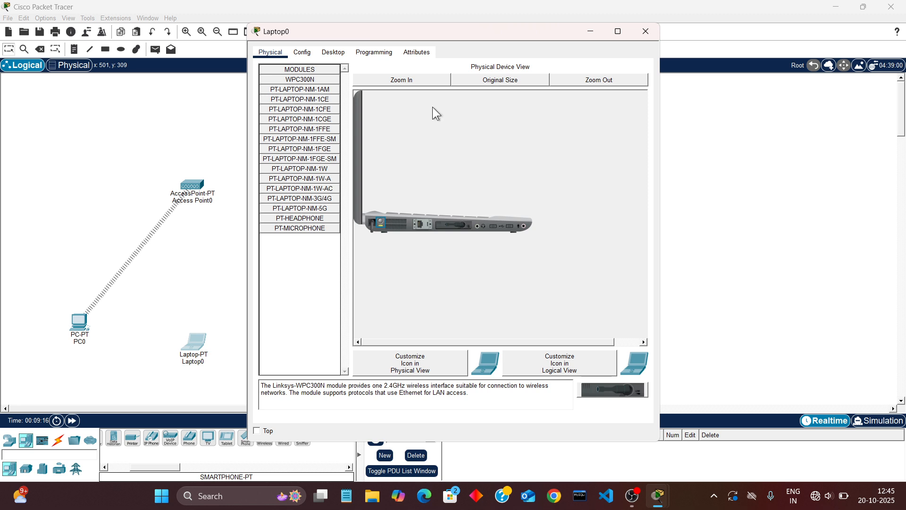
Connect Laptop0 to the access network through its PC Wireless utility, entering the WPA2-Personal pre-shared key, and close the laptop's window
{"action": "left_click", "coordinate": [330, 53]}
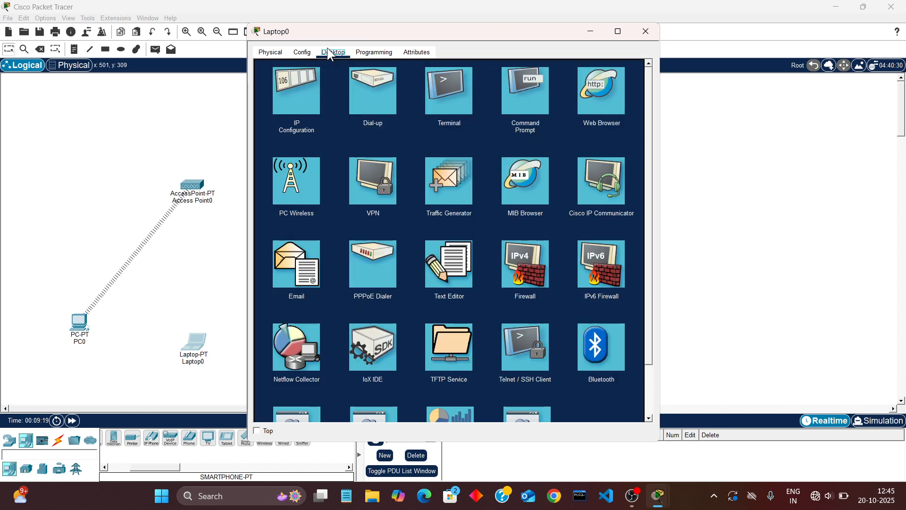
{"action": "left_click", "coordinate": [296, 191]}
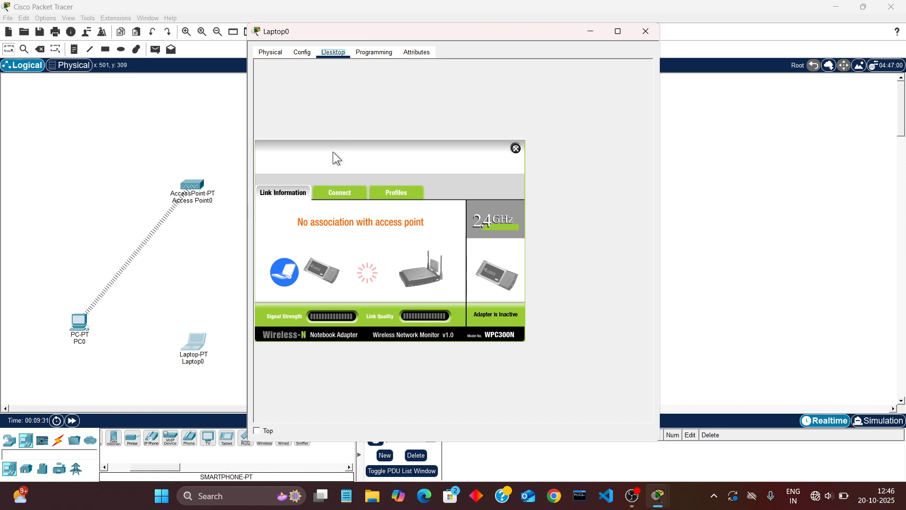
{"action": "left_click", "coordinate": [335, 187]}
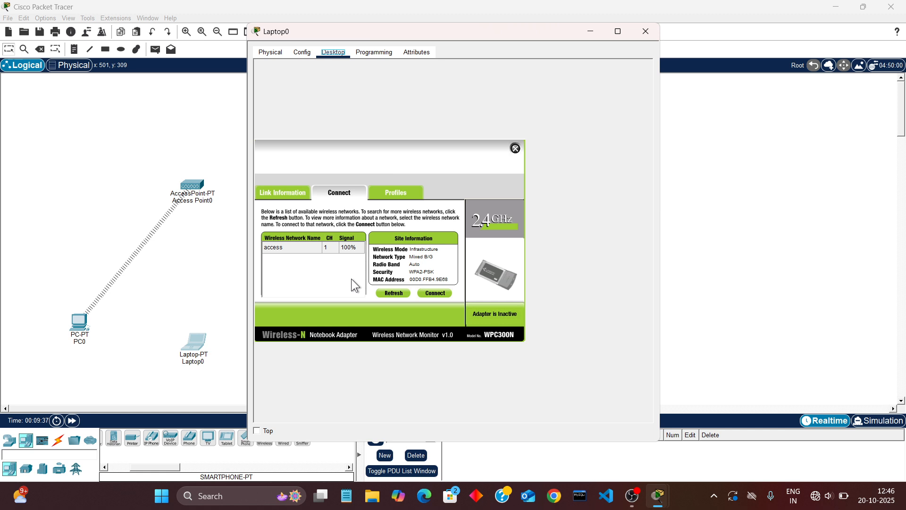
{"action": "left_click", "coordinate": [429, 295]}
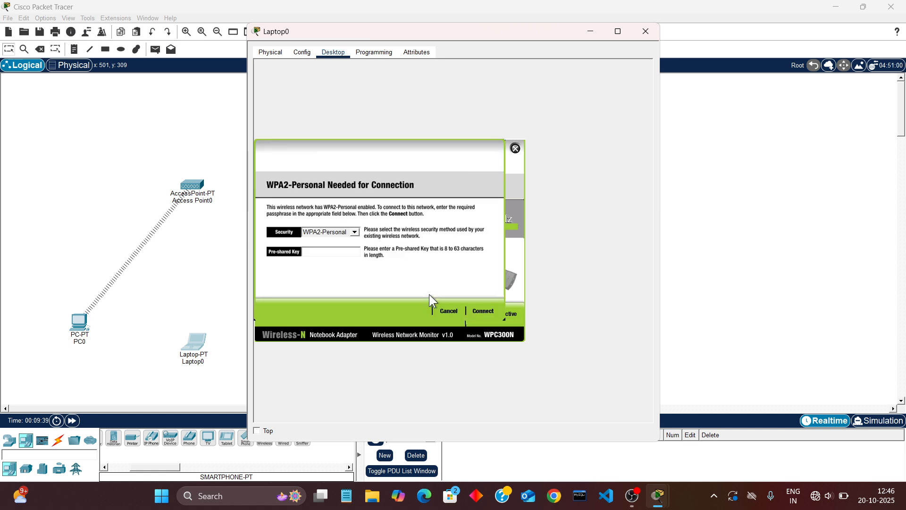
{"action": "left_click", "coordinate": [329, 251]}
{"action": "type", "text": "123456789"}
{"action": "left_click_drag", "start_coordinate": [469, 39], "coordinate": [586, 37]}
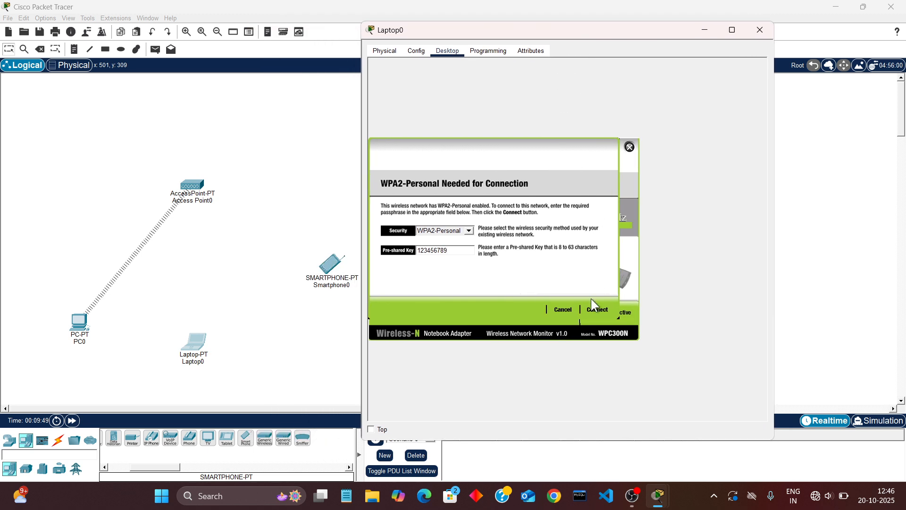
{"action": "left_click", "coordinate": [597, 310]}
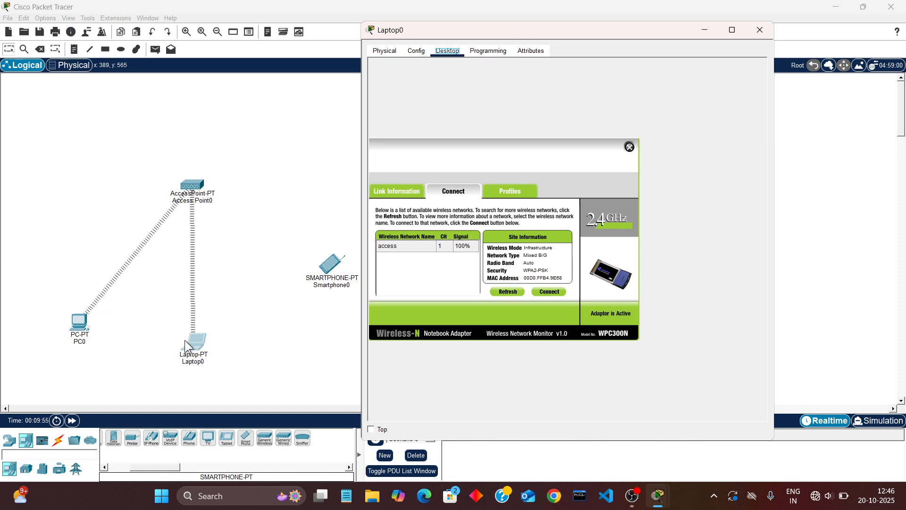
{"action": "left_click", "coordinate": [757, 30]}
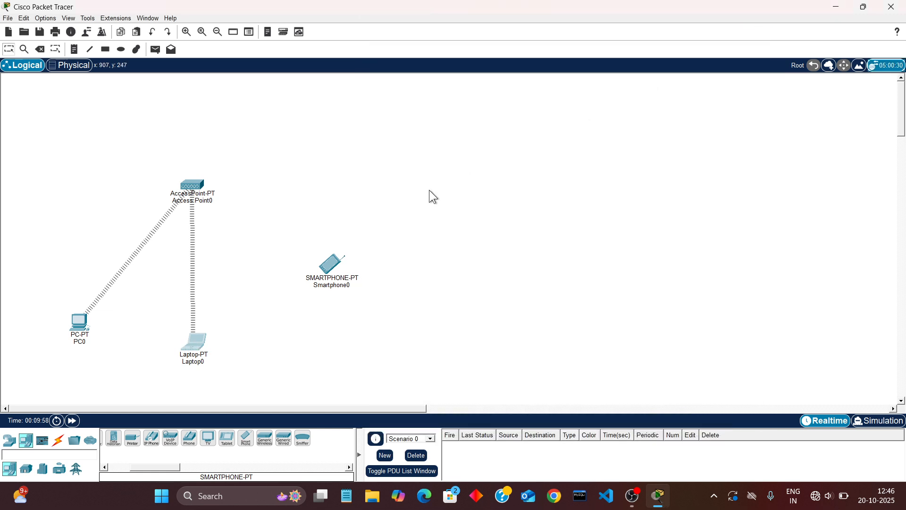
Set the SSID of Smartphone0's Wireless0 interface to access, with WPA2-PSK authentication and the PSK pass phrase entered
{"action": "left_click", "coordinate": [329, 273]}
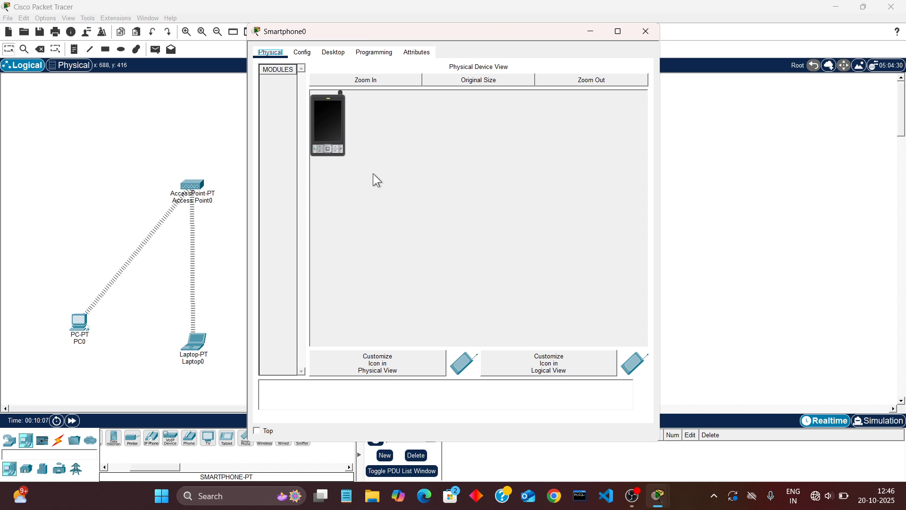
{"action": "left_click", "coordinate": [302, 52]}
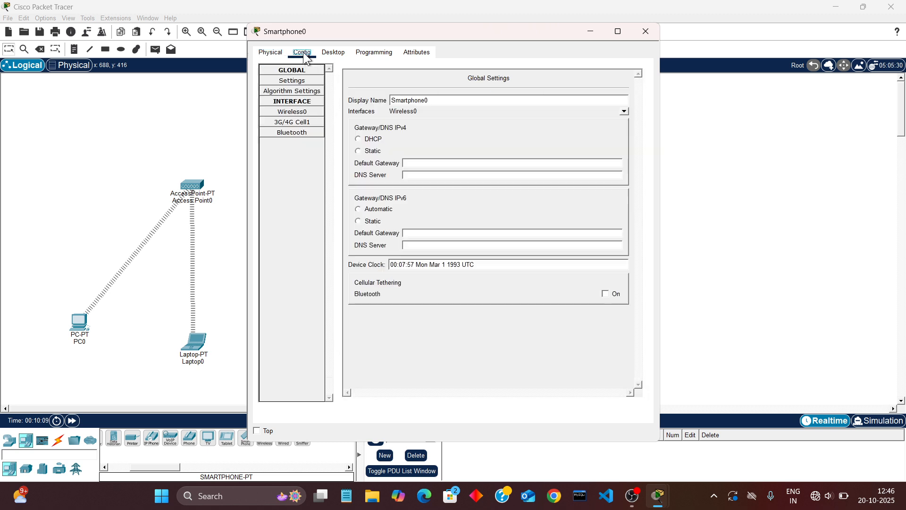
{"action": "left_click", "coordinate": [293, 113]}
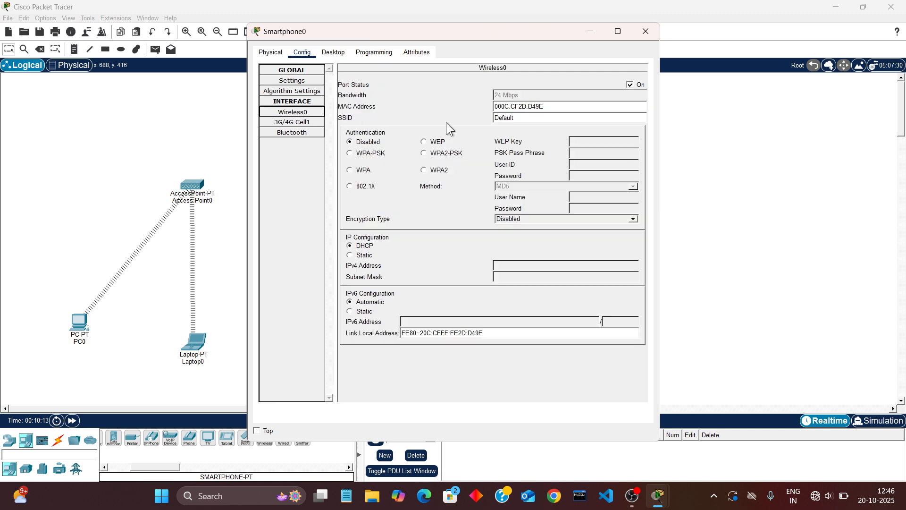
{"action": "left_click", "coordinate": [536, 118]}
{"action": "key", "text": "BackSpace"}
{"action": "key", "text": "BackSpace"}
{"action": "key", "text": "BackSpace"}
{"action": "key", "text": "BackSpace"}
{"action": "key", "text": "BackSpace"}
{"action": "key", "text": "BackSpace"}
{"action": "type", "text": "access"}
{"action": "left_click", "coordinate": [452, 152]}
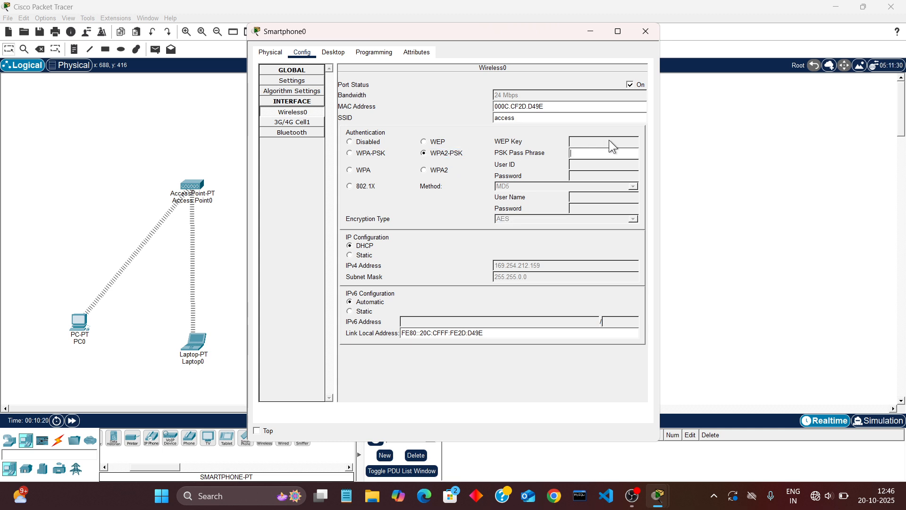
{"action": "type", "text": "123456789"}
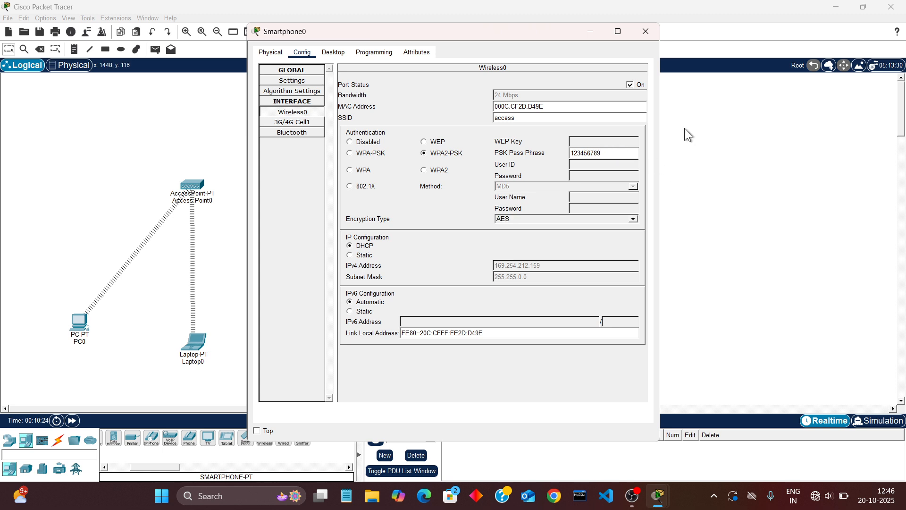
Close the Smartphone0 window and switch PC0's Wireless0 IPv4 configuration to static
{"action": "left_click", "coordinate": [645, 33]}
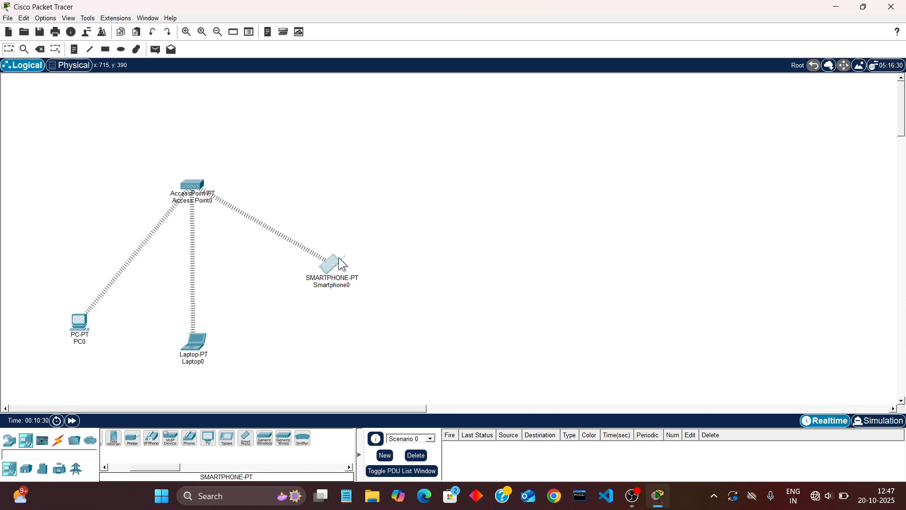
{"action": "mouse_move", "coordinate": [340, 261]}
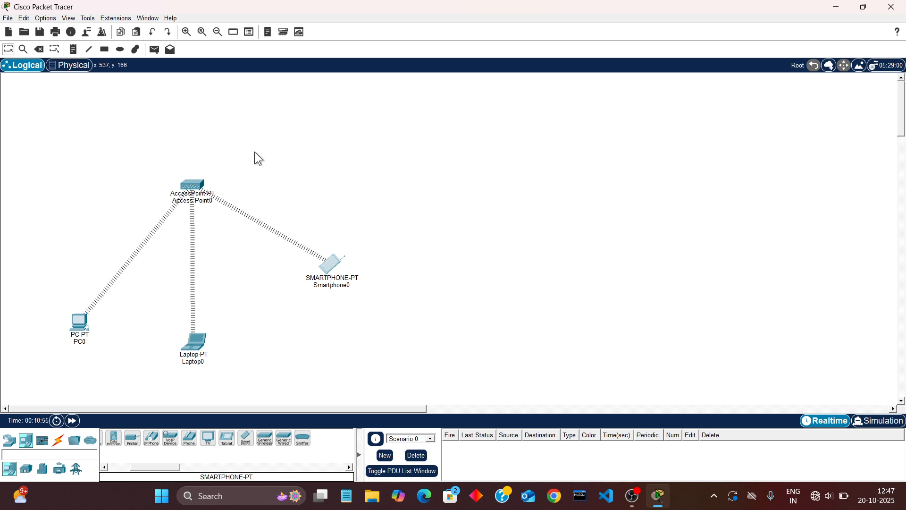
{"action": "left_click", "coordinate": [80, 325]}
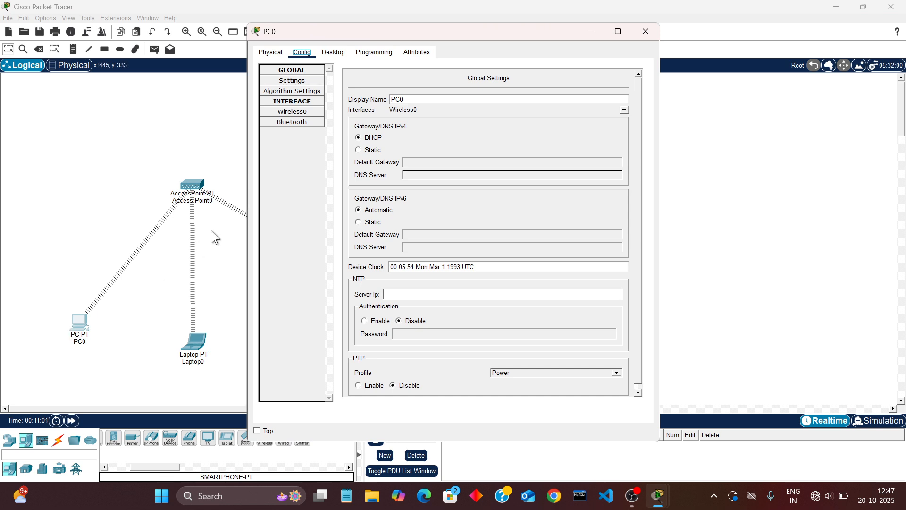
{"action": "left_click", "coordinate": [337, 53]}
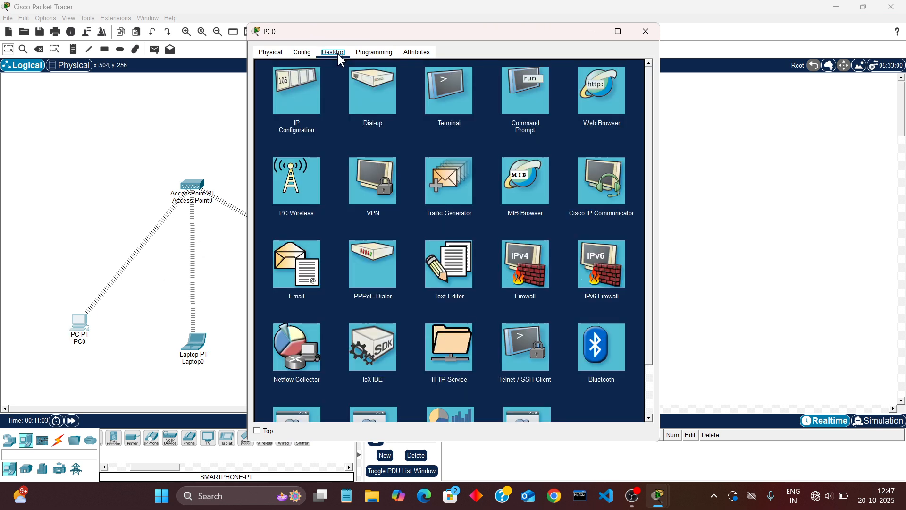
{"action": "left_click", "coordinate": [294, 96]}
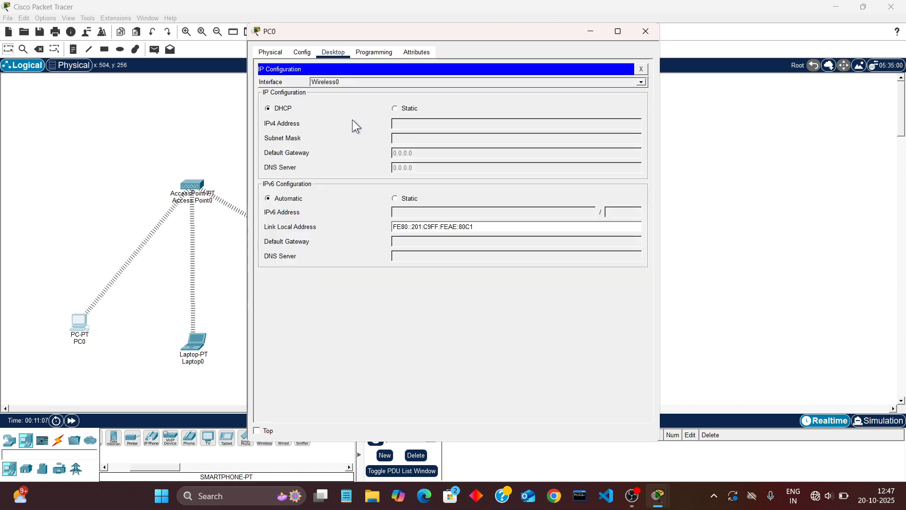
{"action": "left_click", "coordinate": [395, 109]}
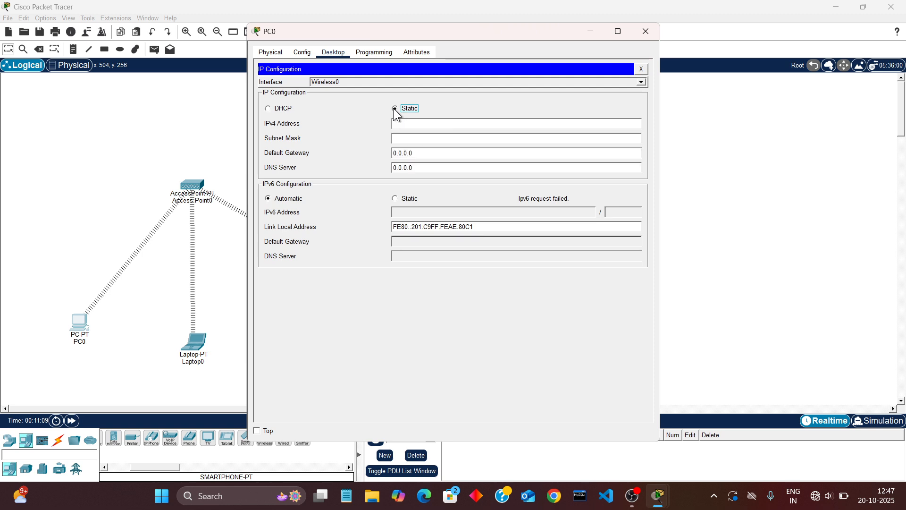
Set PC0's IPv4 address to 192.168.1.10 with the default subnet mask, and close the PC0 window
{"action": "left_click", "coordinate": [411, 125]}
{"action": "type", "text": "u"}
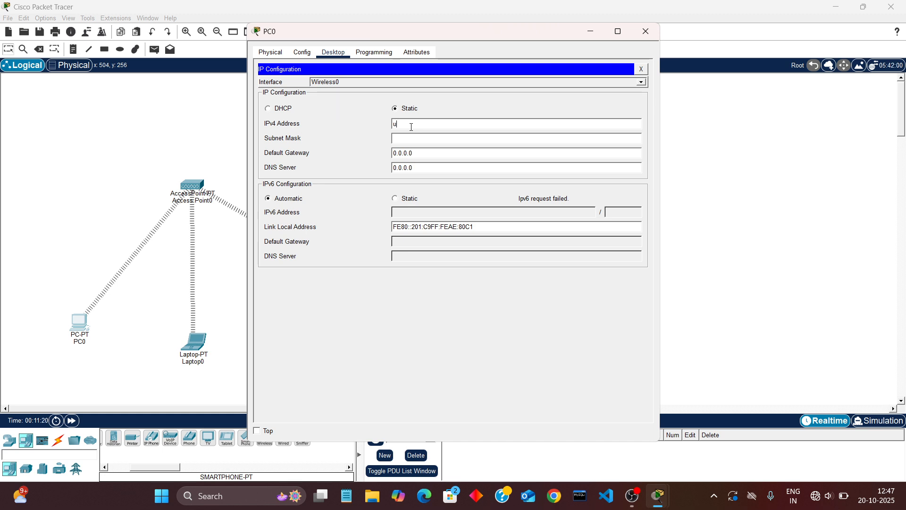
{"action": "key", "text": "BackSpace"}
{"action": "type", "text": "192.168.1.10"}
{"action": "key", "text": "Tab"}
{"action": "left_click", "coordinate": [644, 31]}
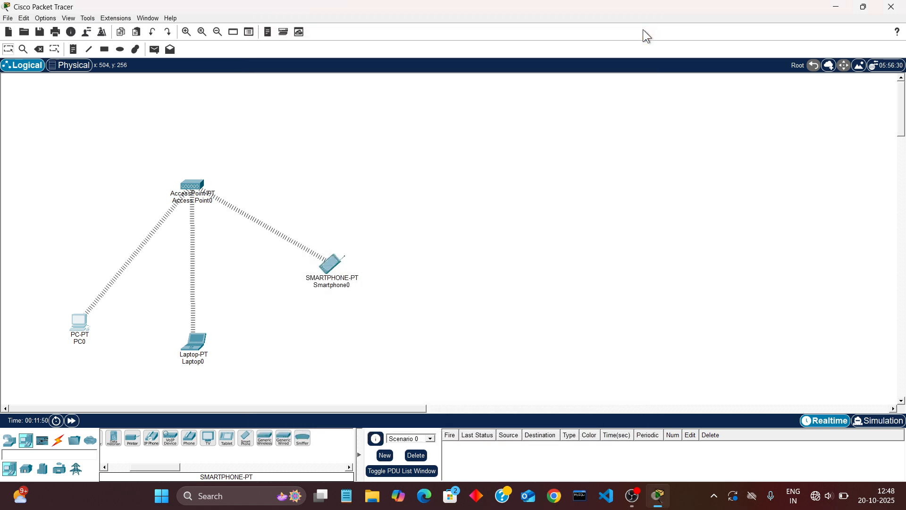
Give Laptop0 the static IPv4 address 192.168.1.11 with the default subnet mask, and close its window
{"action": "left_click", "coordinate": [189, 339]}
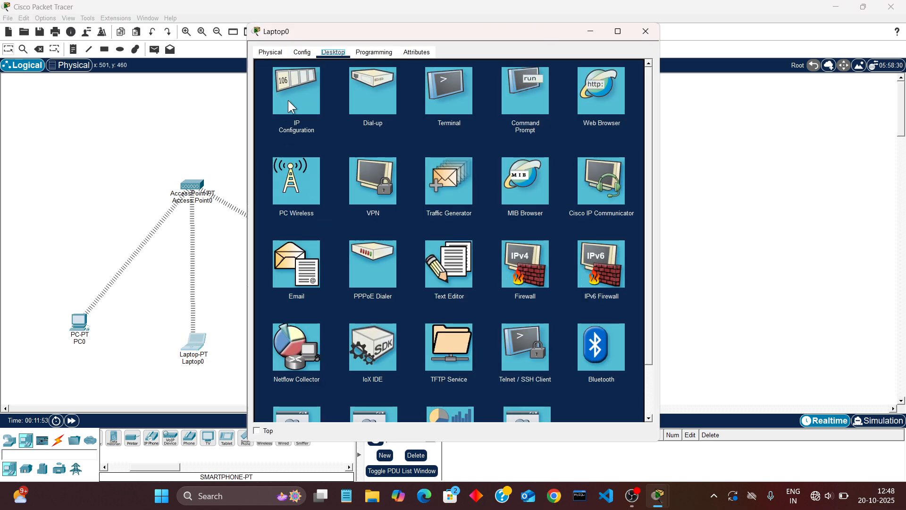
{"action": "left_click", "coordinate": [288, 100]}
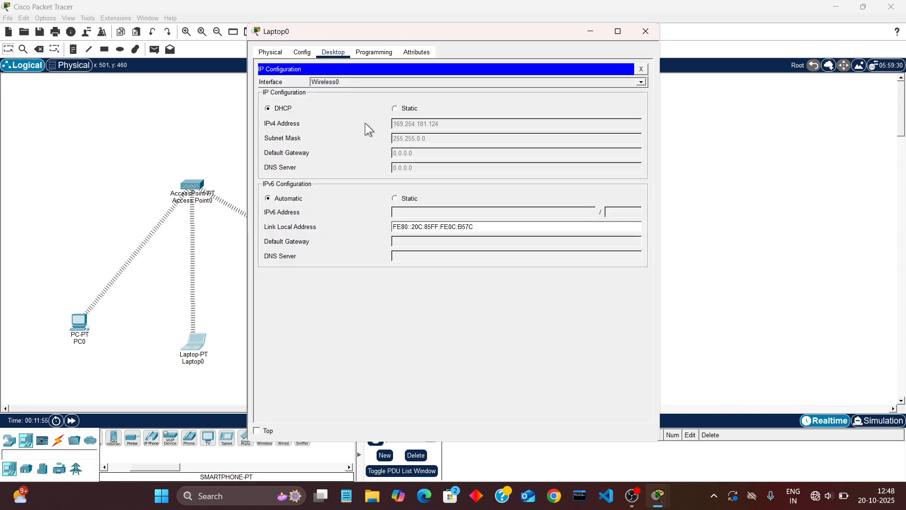
{"action": "left_click", "coordinate": [400, 110]}
{"action": "left_click", "coordinate": [407, 125]}
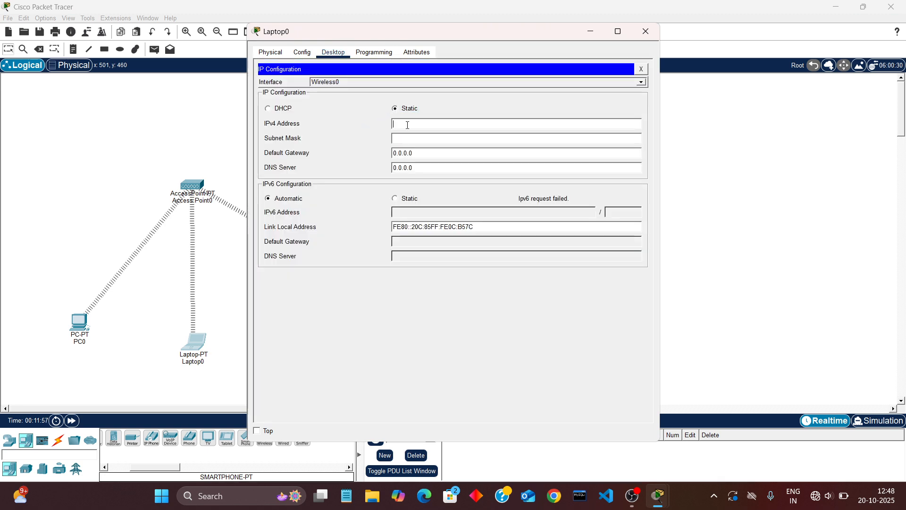
{"action": "type", "text": "192"}
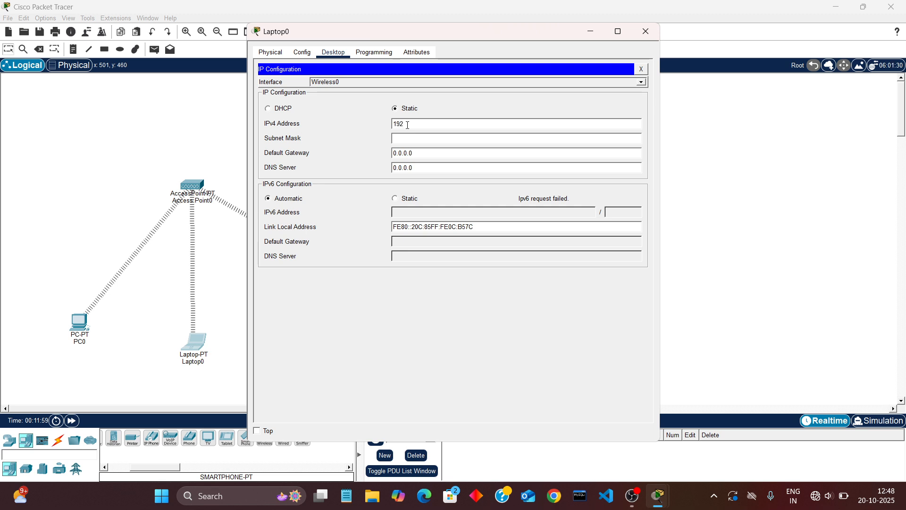
{"action": "type", "text": ".168.1"}
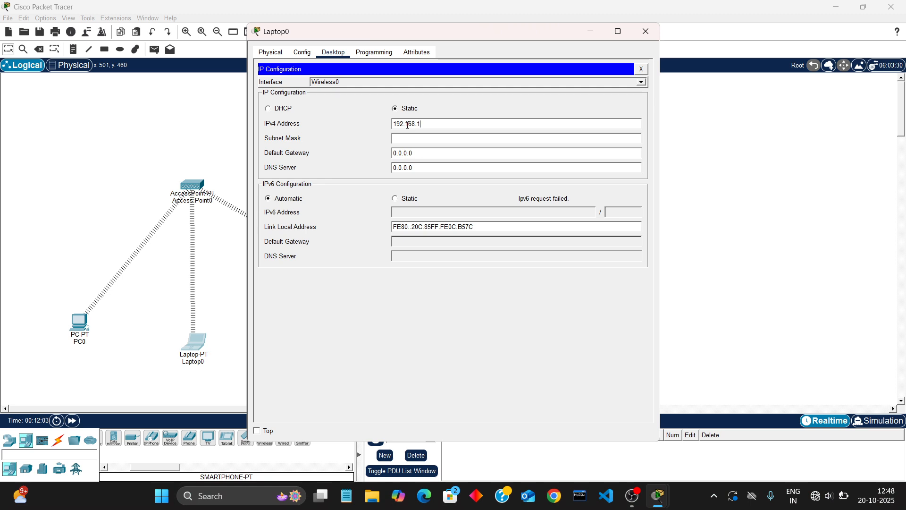
{"action": "type", "text": ".11"}
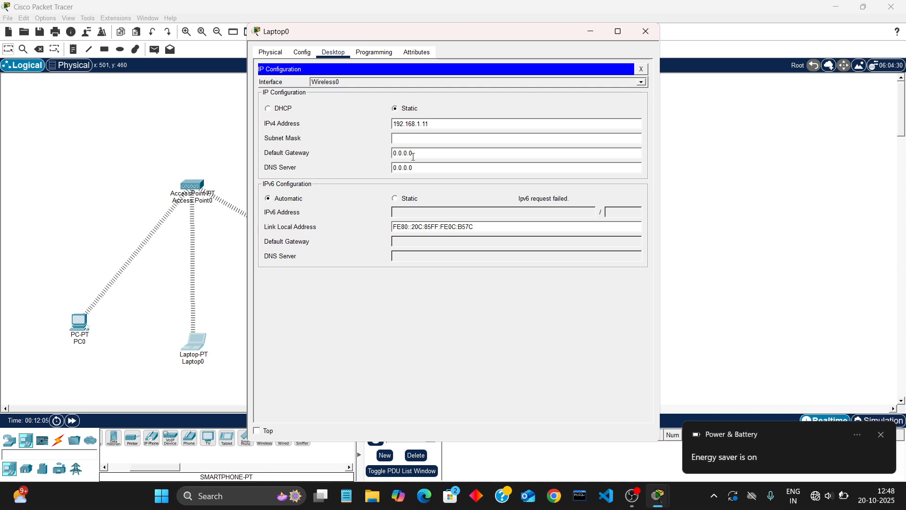
{"action": "key", "text": "Tab"}
{"action": "left_click", "coordinate": [647, 31]}
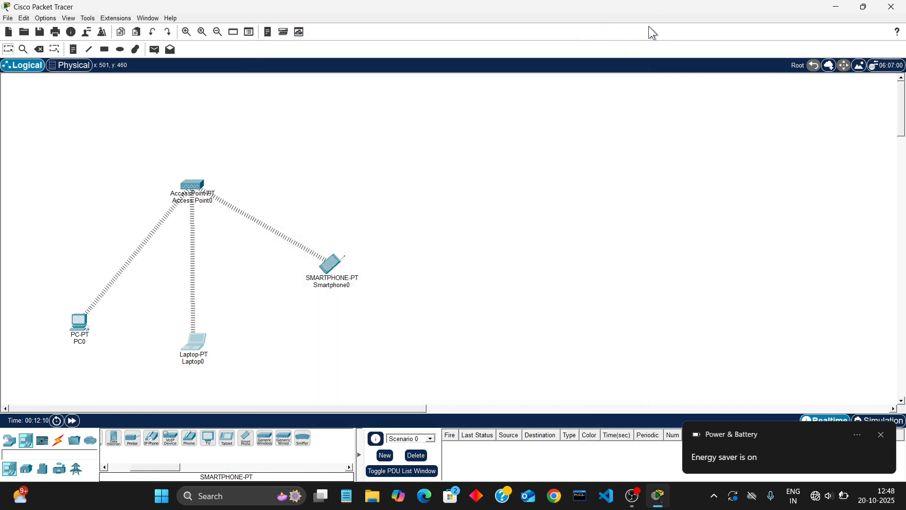
Give Smartphone0 the static IPv4 address 192.168.1.12 with subnet mask 255.255.255.0, and close its window
{"action": "left_click", "coordinate": [334, 270]}
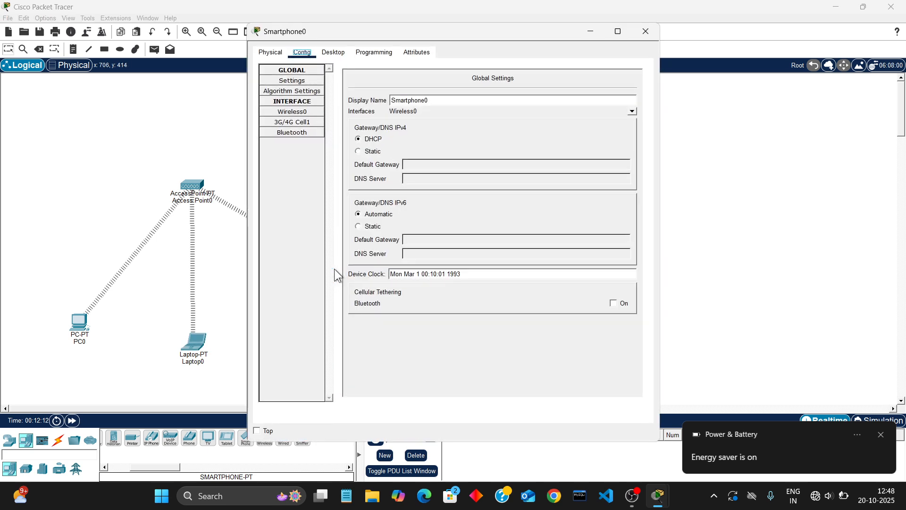
{"action": "left_click", "coordinate": [304, 113]}
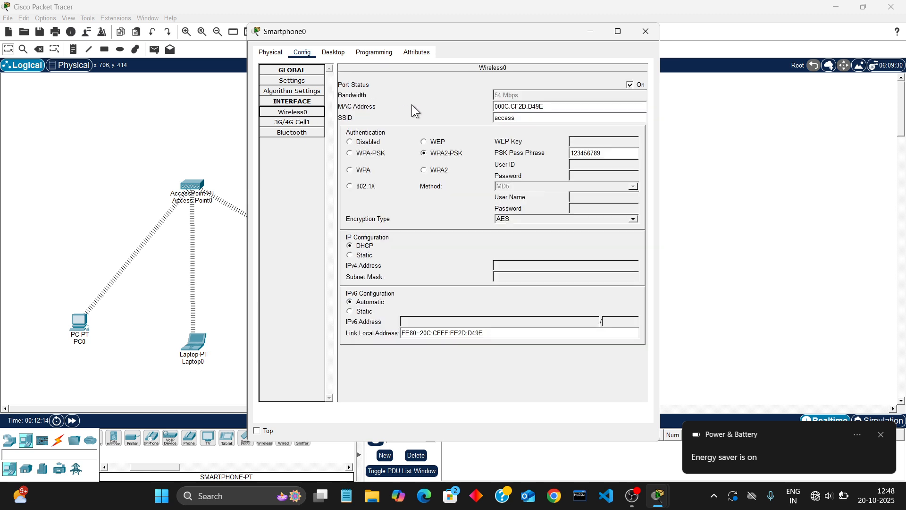
{"action": "left_click", "coordinate": [333, 53]}
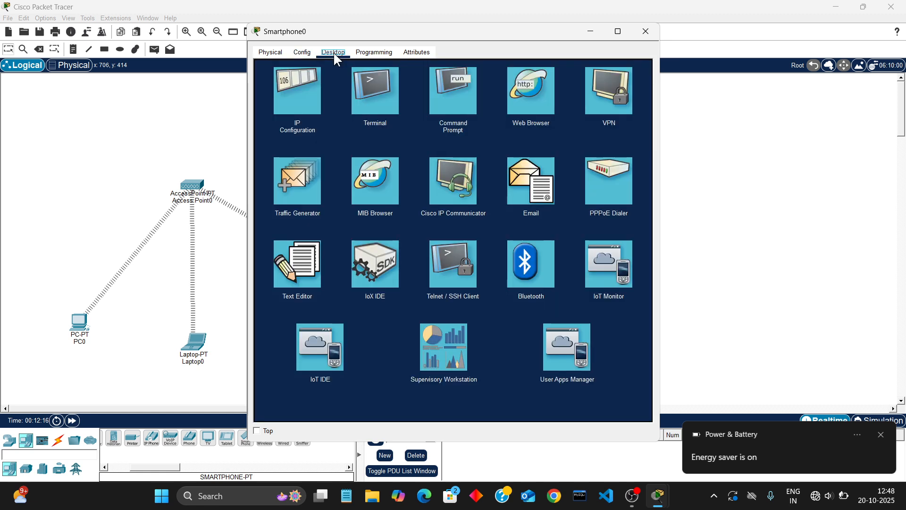
{"action": "left_click", "coordinate": [310, 77]}
{"action": "left_click", "coordinate": [395, 109]}
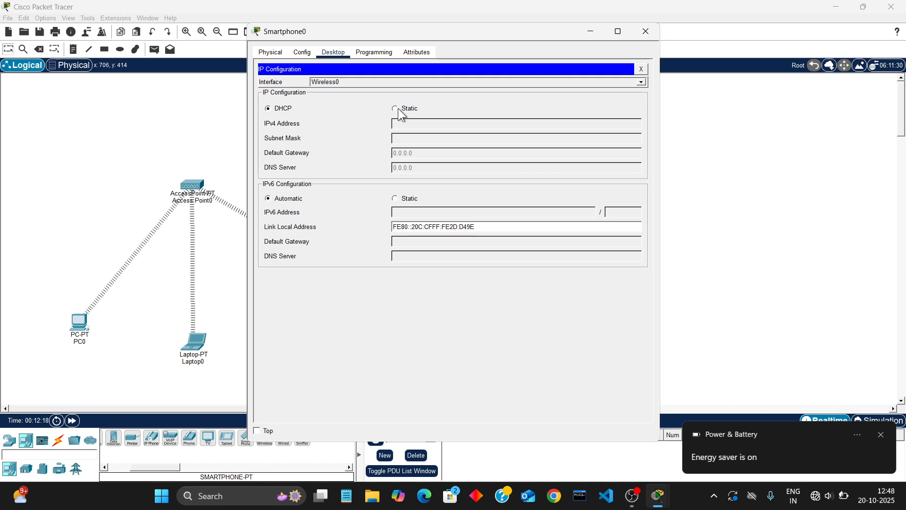
{"action": "left_click", "coordinate": [406, 124]}
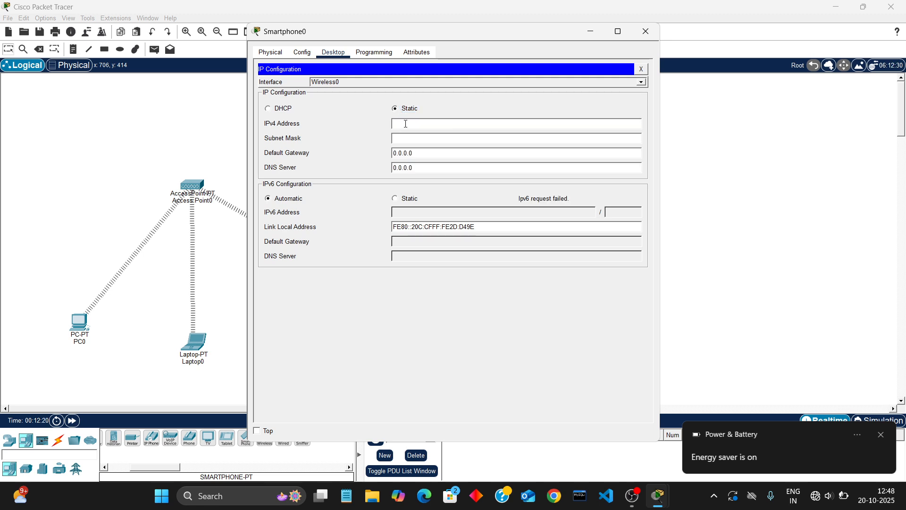
{"action": "type", "text": "192.168.1.12"}
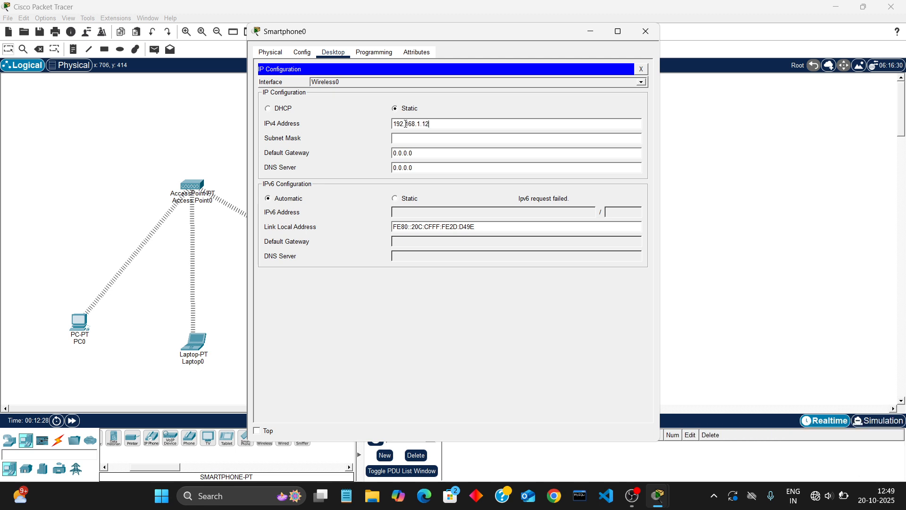
{"action": "key", "text": "Tab"}
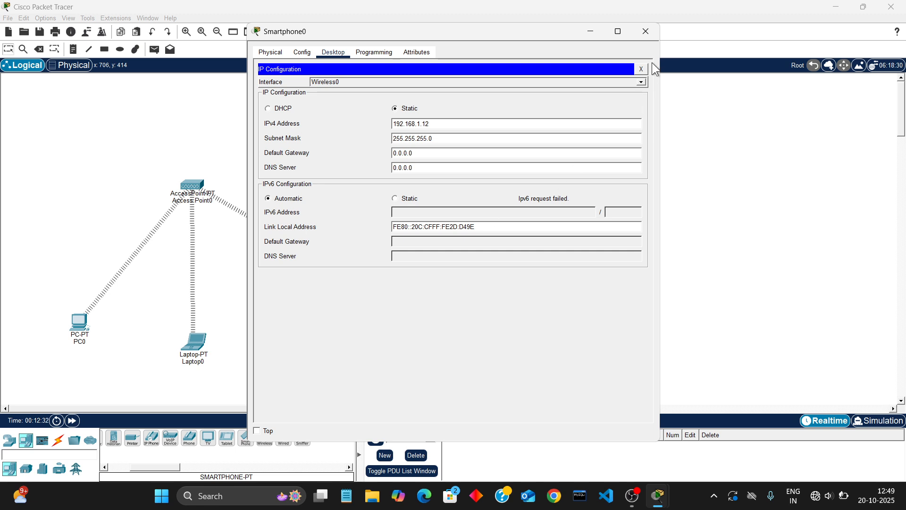
{"action": "left_click", "coordinate": [646, 32]}
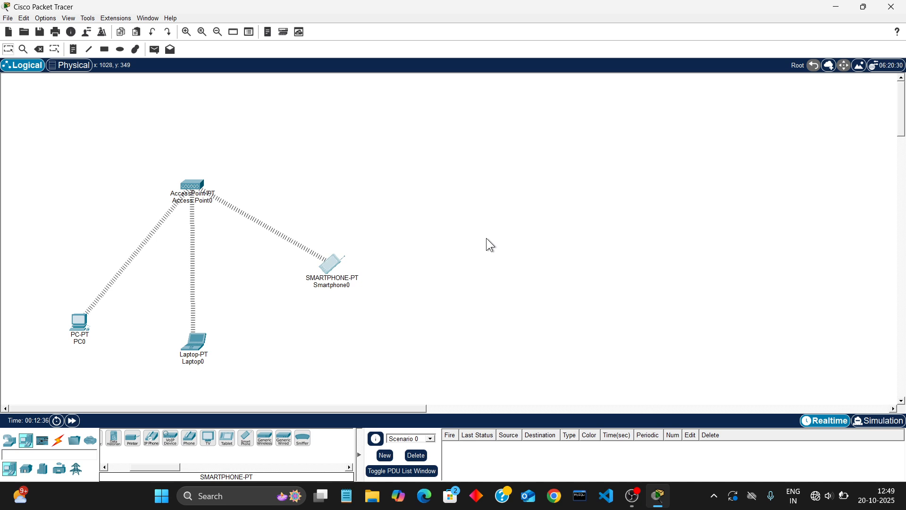
Send a simple PDU from PC0 to Smartphone0
{"action": "key", "text": "p"}
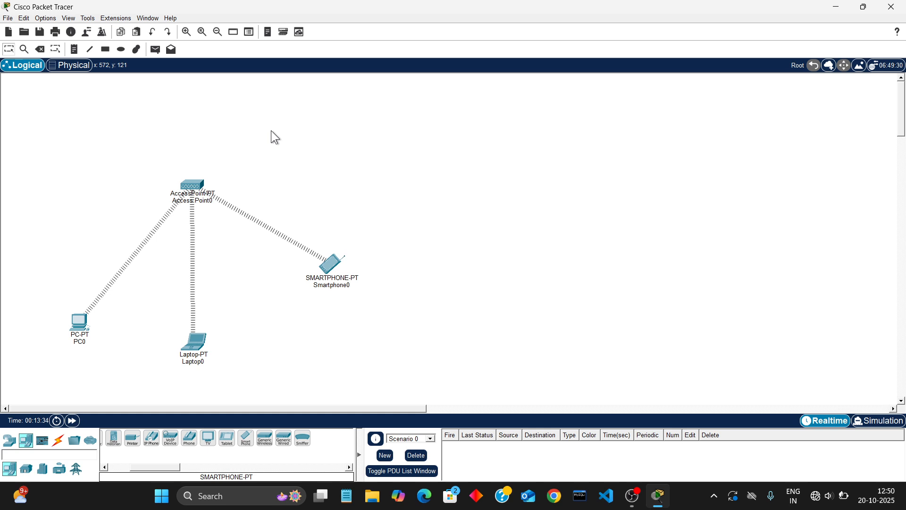
{"action": "left_click", "coordinate": [157, 53]}
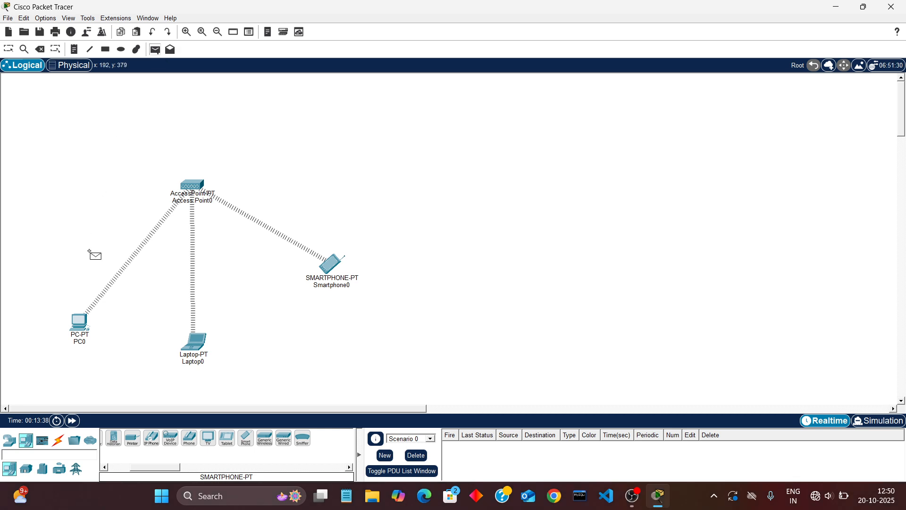
{"action": "left_click", "coordinate": [81, 325]}
{"action": "left_click", "coordinate": [328, 267]}
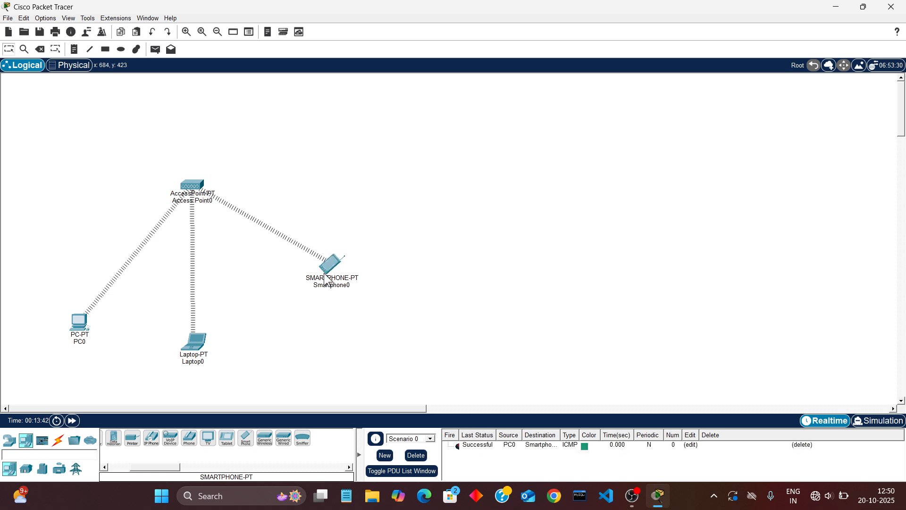
Play the PC0-to-Smartphone0 PDU in simulation mode to follow its path through the access point, and return to realtime mode
{"action": "key", "text": "p"}
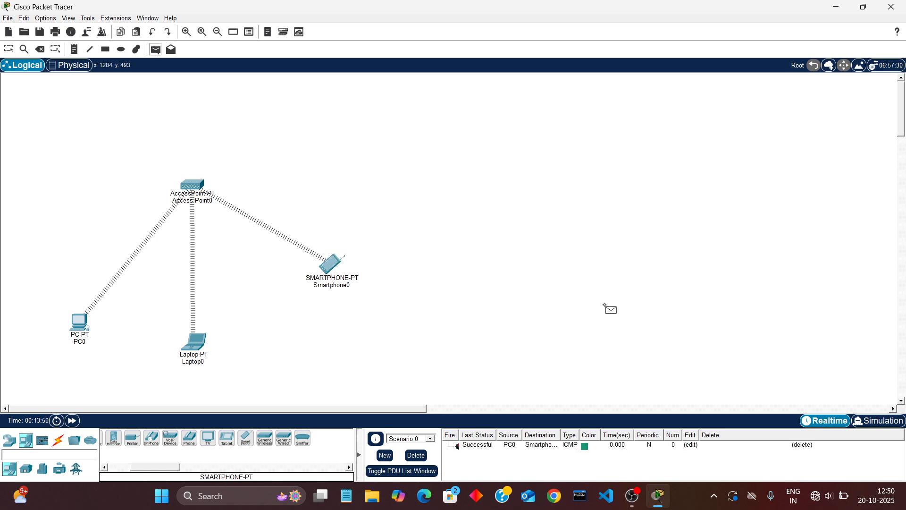
{"action": "left_click", "coordinate": [878, 420]}
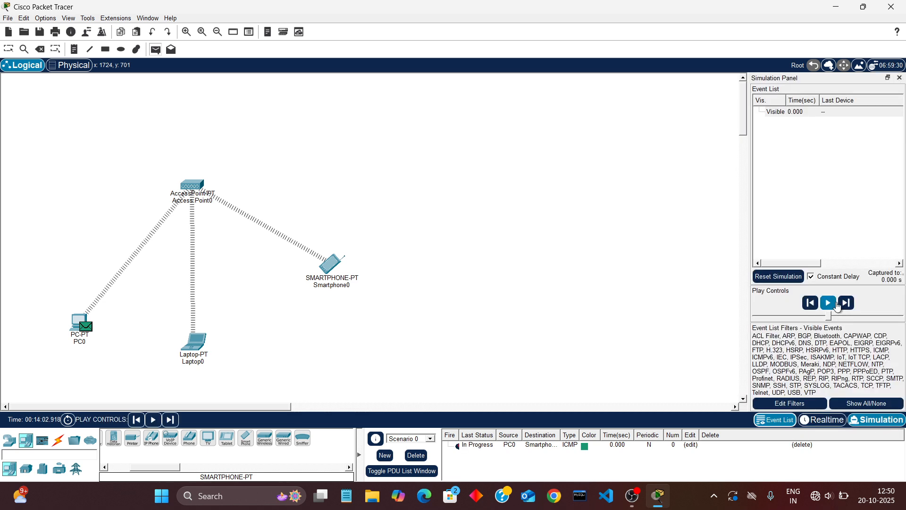
{"action": "left_click", "coordinate": [828, 304]}
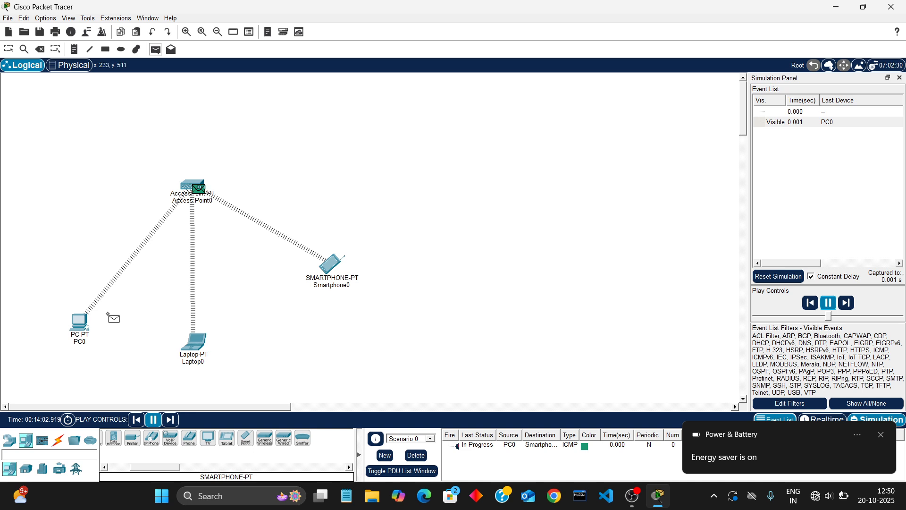
{"action": "mouse_move", "coordinate": [195, 200]}
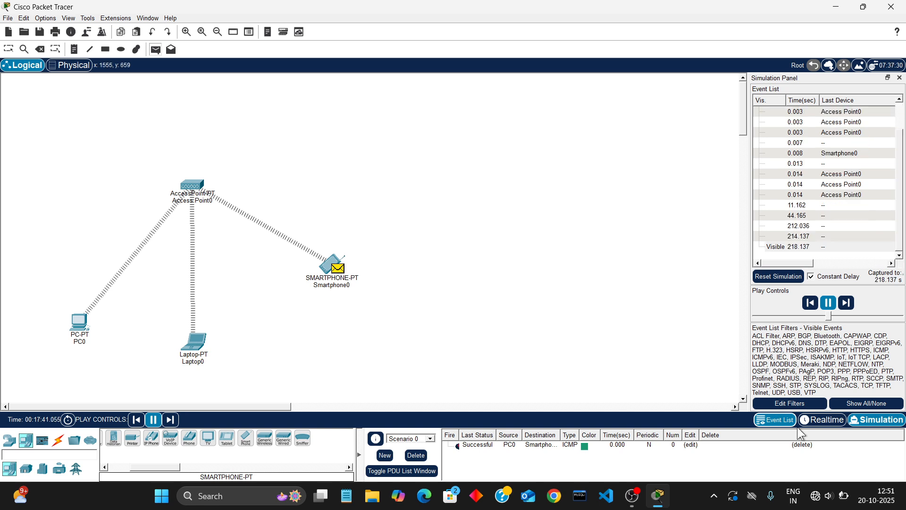
{"action": "left_click", "coordinate": [827, 420]}
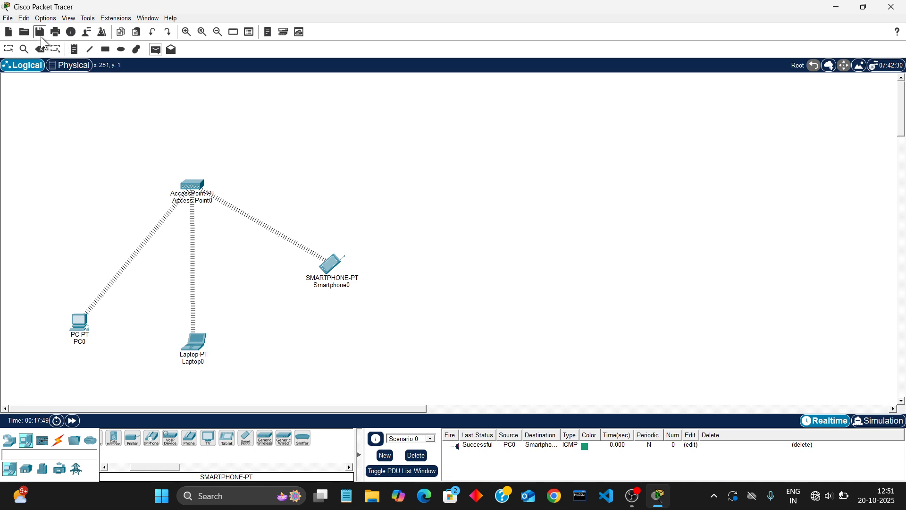
{"action": "left_click", "coordinate": [8, 49]}
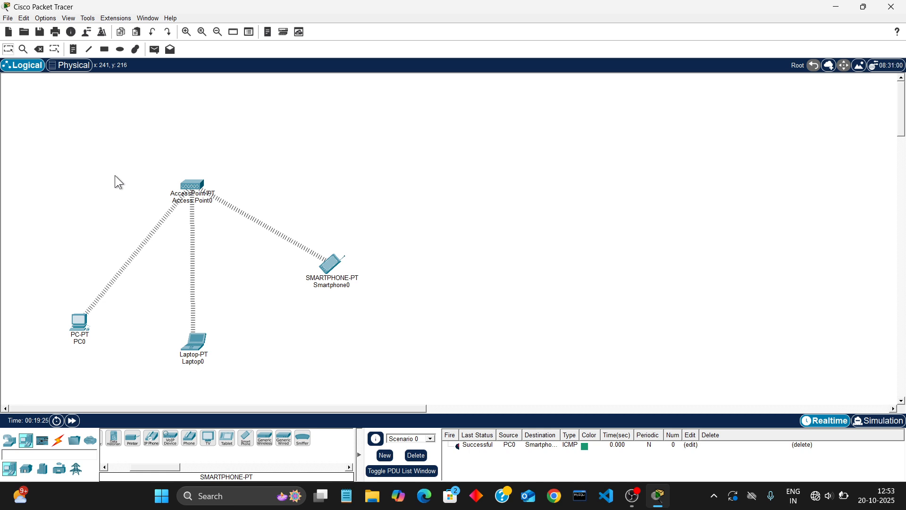
{"action": "key", "text": "p"}
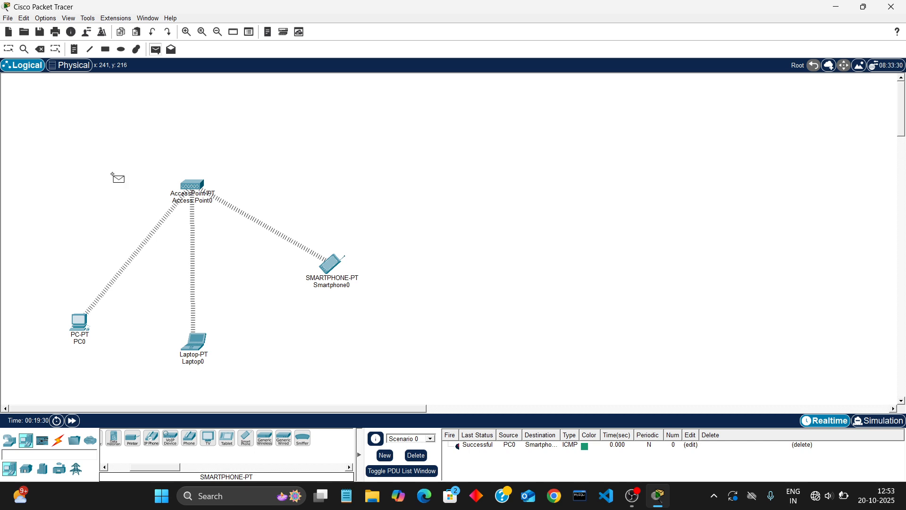